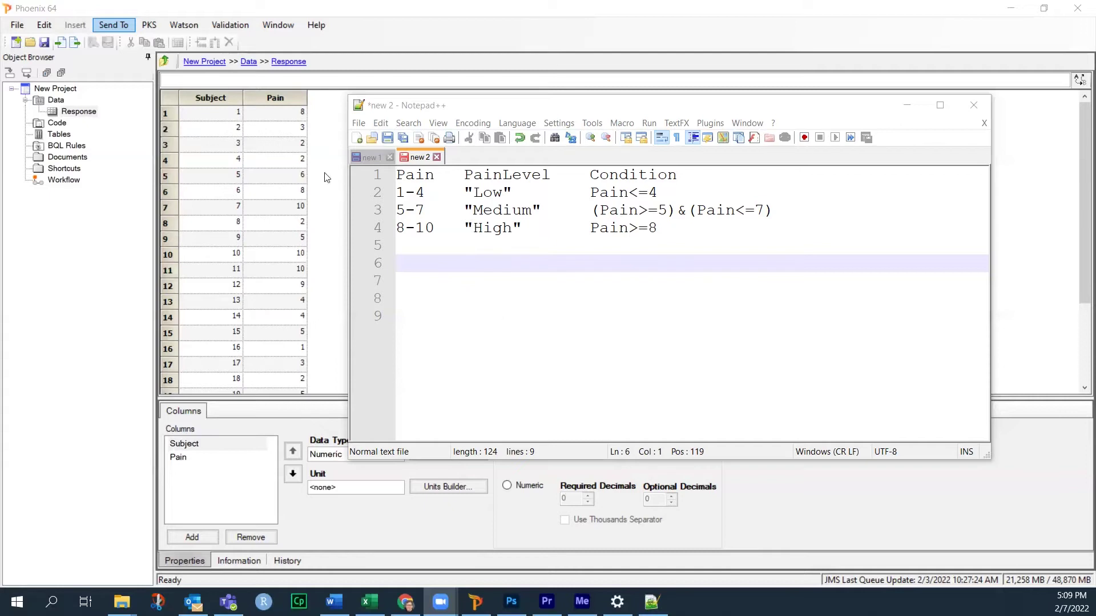
- Send the Response worksheet to a new Data Wizard object in the workflow
{"action": "left_click", "coordinate": [85, 97]}
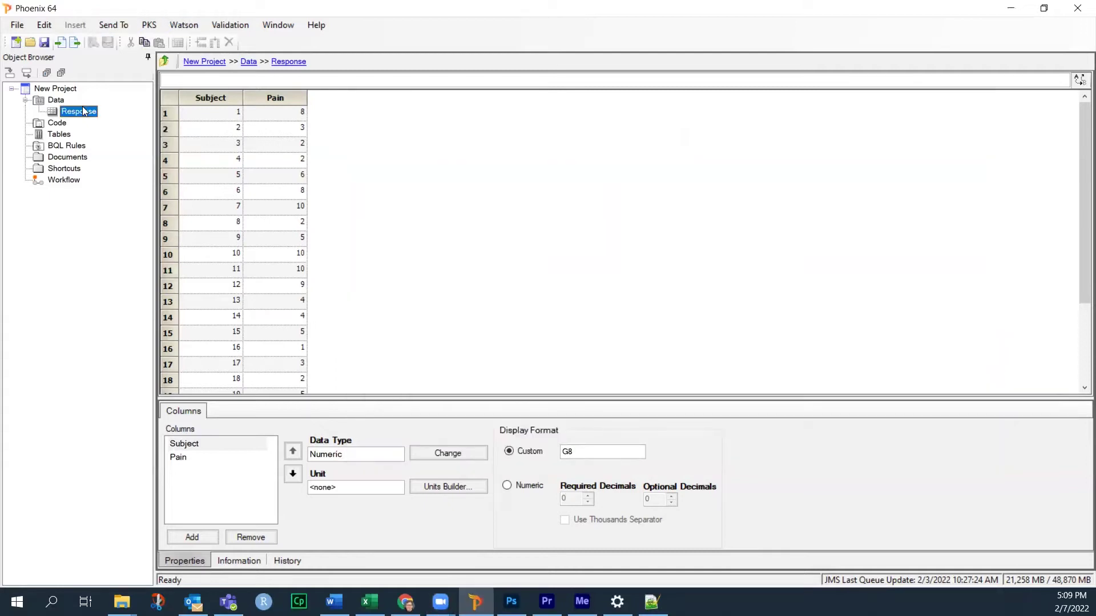
{"action": "right_click", "coordinate": [82, 106]}
{"action": "mouse_move", "coordinate": [130, 116]}
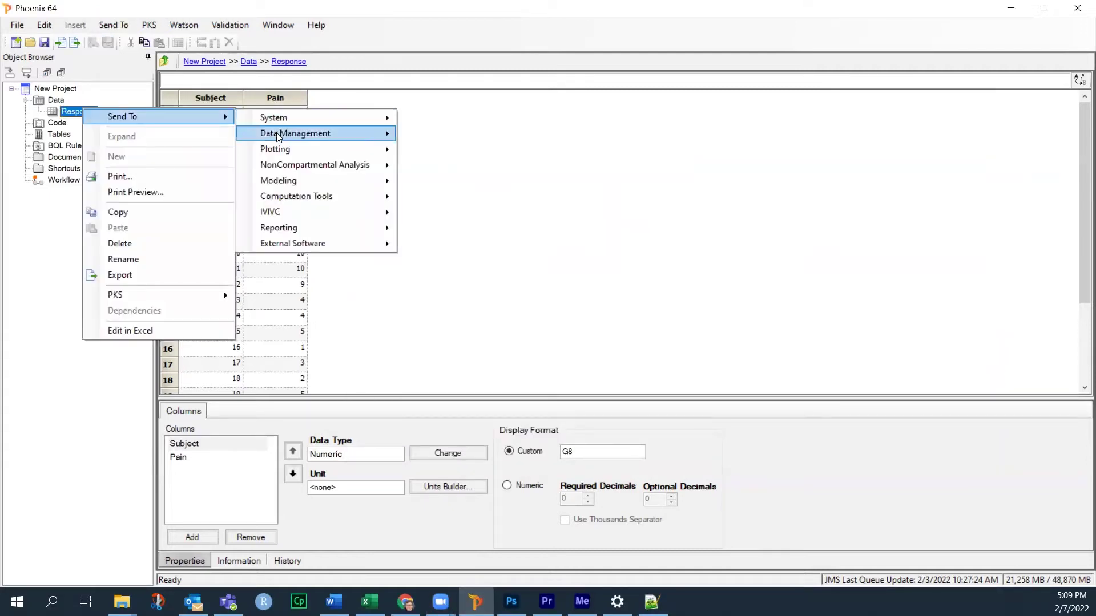
{"action": "mouse_move", "coordinate": [320, 133]}
{"action": "left_click", "coordinate": [446, 197]}
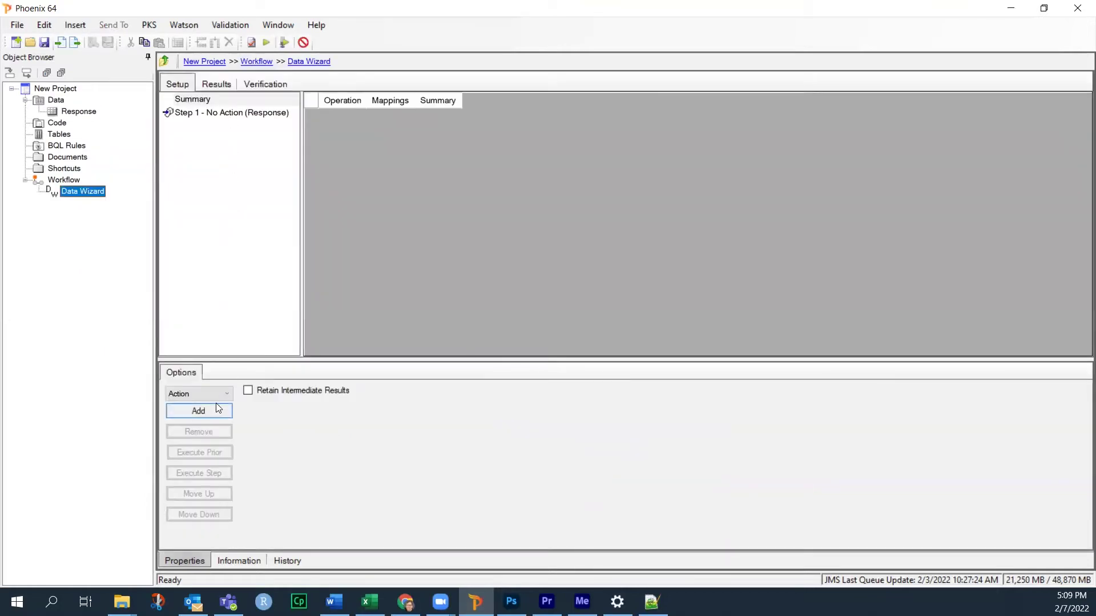
- Add a Transformation step to the Data Wizard with the Custom type and PainLevel as the new column name
{"action": "left_click", "coordinate": [202, 394]}
{"action": "left_click", "coordinate": [202, 434]}
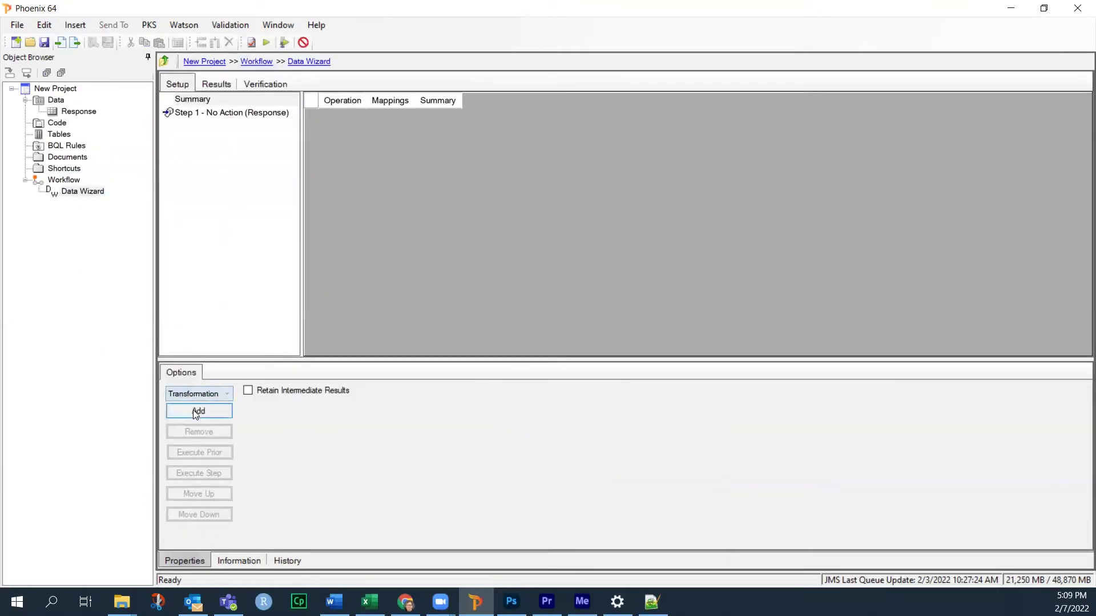
{"action": "left_click", "coordinate": [193, 409]}
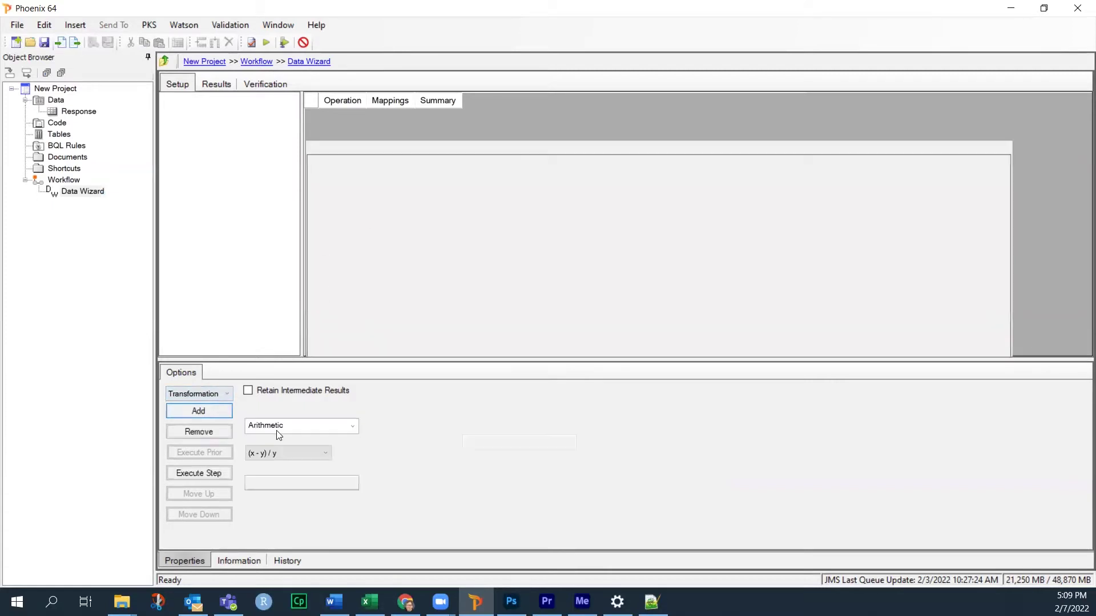
{"action": "left_click", "coordinate": [347, 428]}
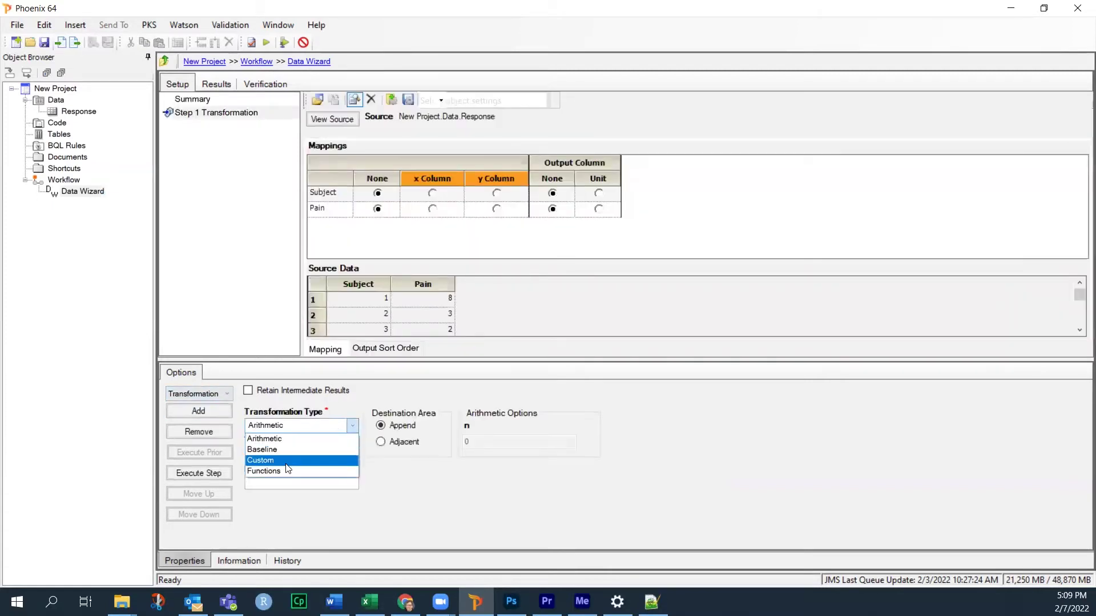
{"action": "left_click", "coordinate": [292, 462]}
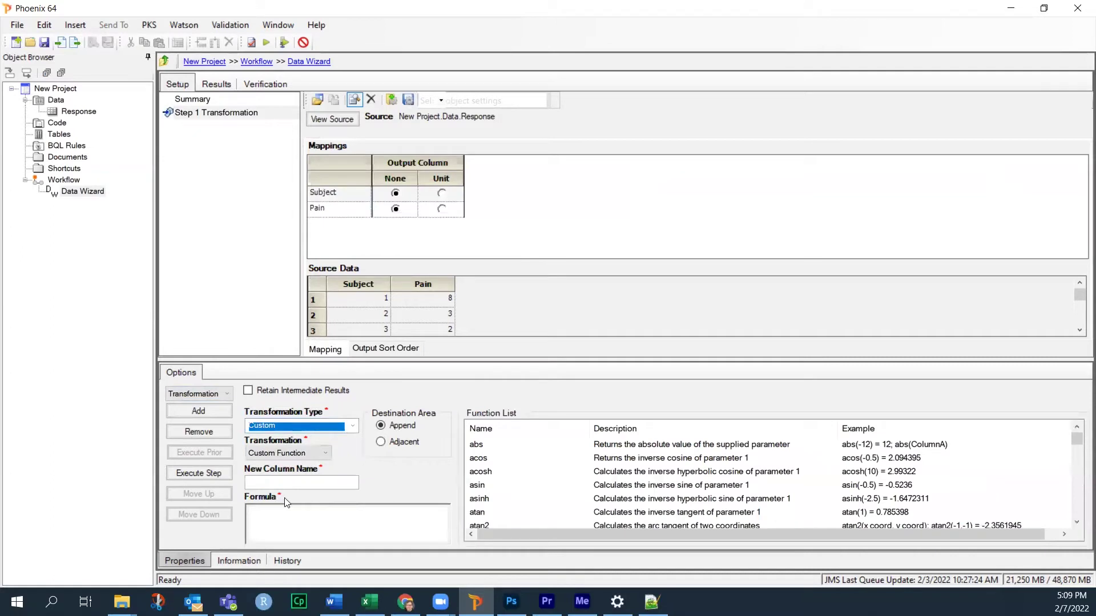
{"action": "left_click", "coordinate": [290, 484]}
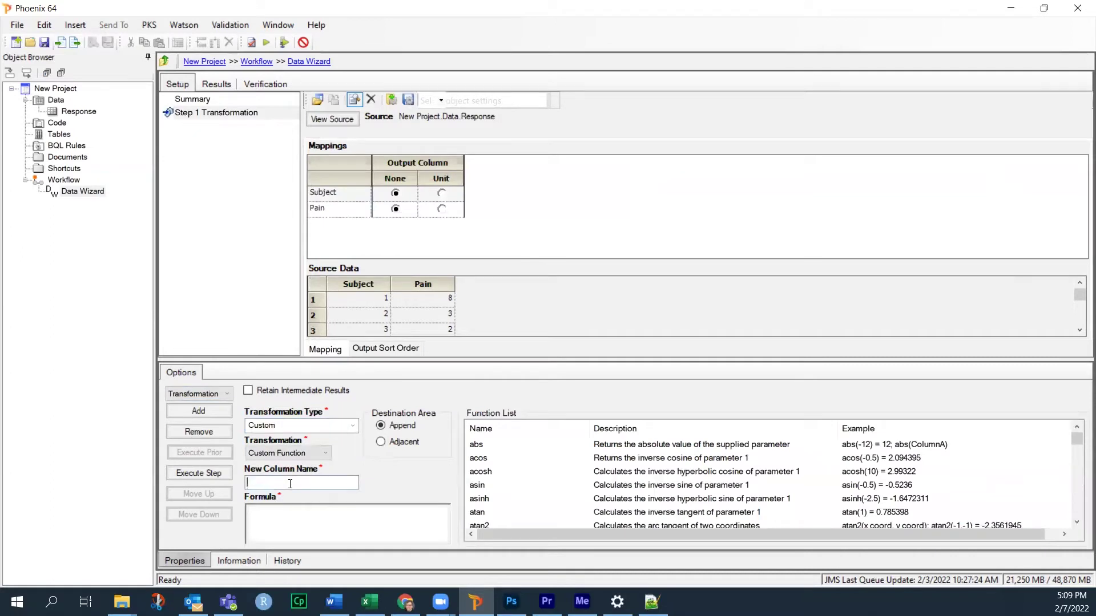
{"action": "type", "text": "PainLevel"}
- Insert the if function from the function list into the transformation's formula
{"action": "left_click", "coordinate": [301, 517]}
{"action": "left_click", "coordinate": [500, 458]}
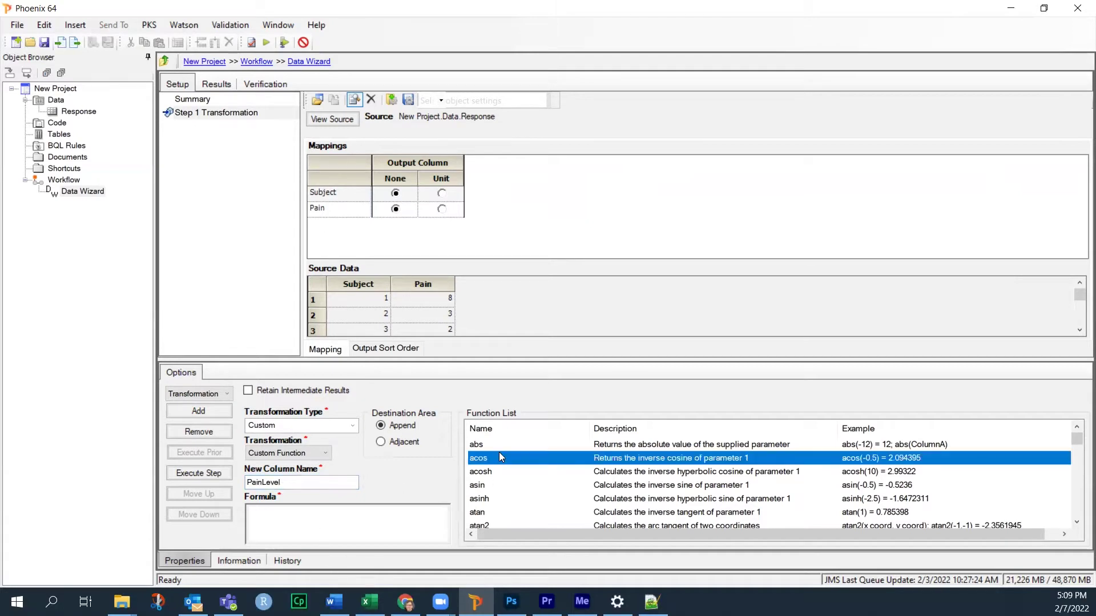
{"action": "key", "text": "i"}
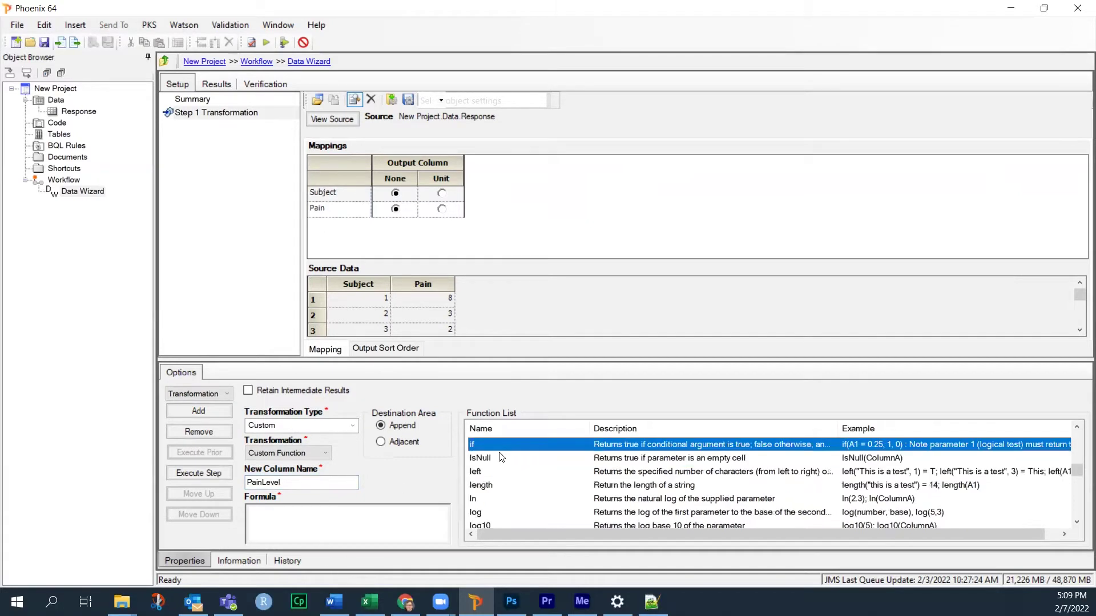
{"action": "left_click_drag", "start_coordinate": [508, 449], "coordinate": [313, 527]}
- Copy the if(conditional,true,false) template from the formula into line 6 of the Notepad++ notes
{"action": "left_click_drag", "start_coordinate": [406, 512], "coordinate": [252, 523]}
{"action": "key", "text": "ctrl+c"}
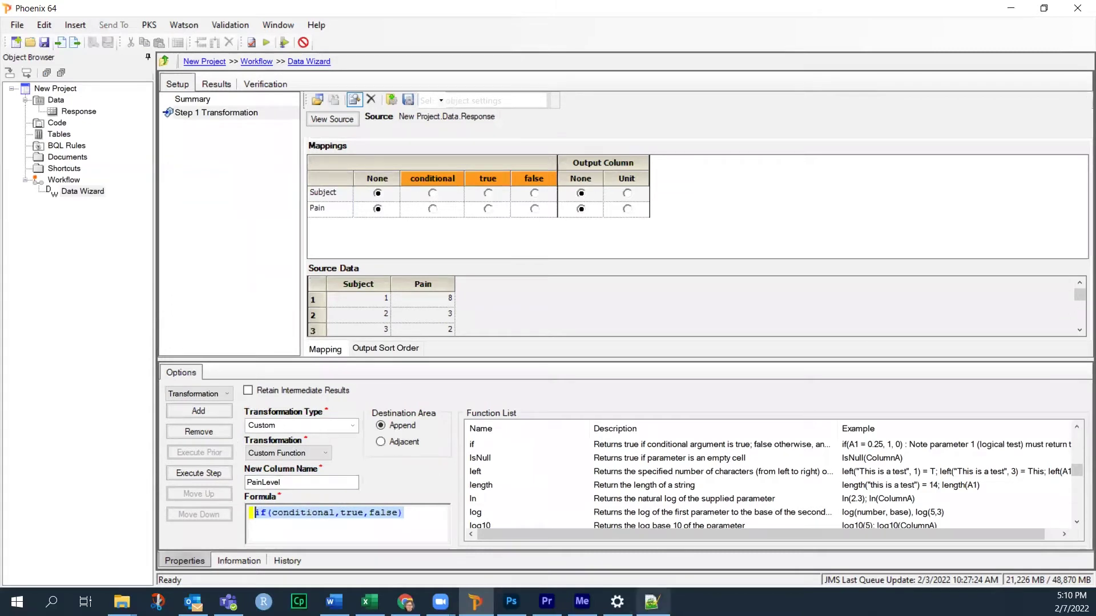
{"action": "left_click", "coordinate": [652, 601]}
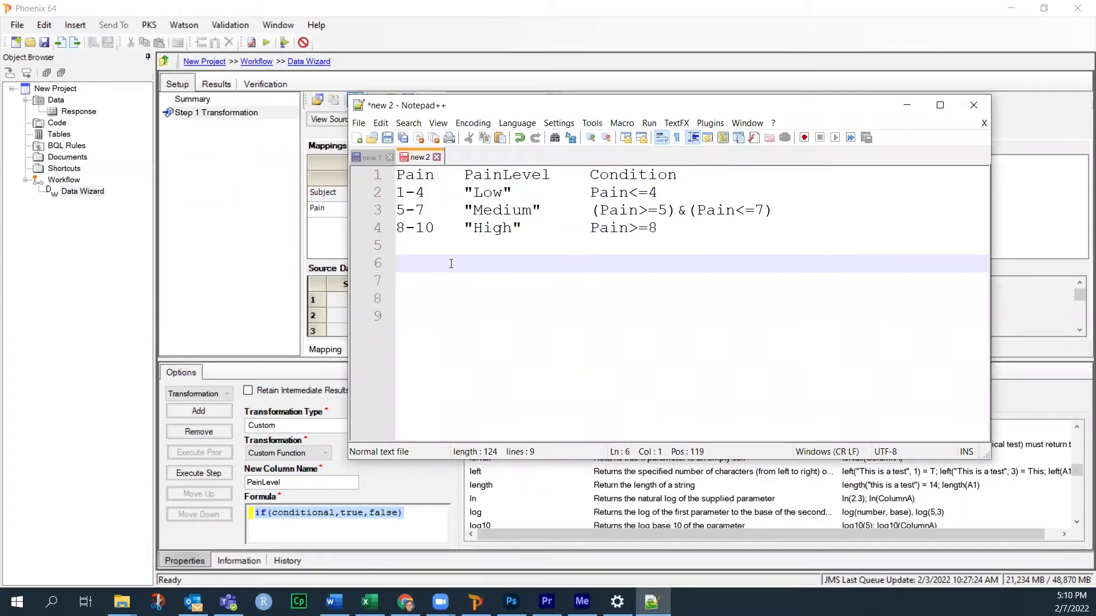
{"action": "key", "text": "ctrl+v"}
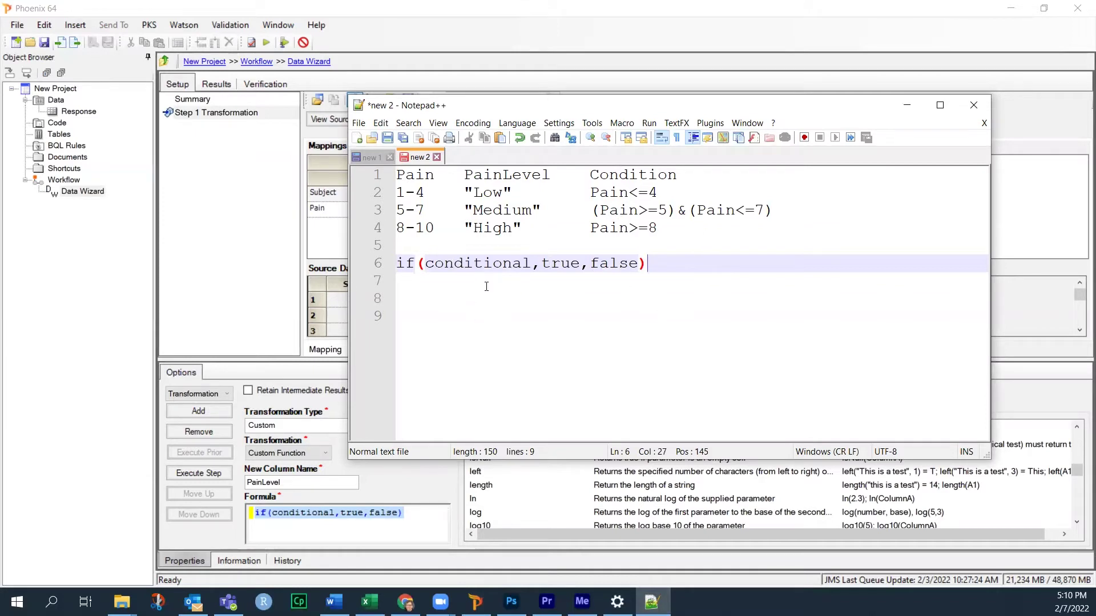
- Fill in the if template on line 6 so it reads if(Pain<=4,"Low","")
{"action": "left_click_drag", "start_coordinate": [591, 192], "coordinate": [654, 193]}
{"action": "key", "text": "ctrl+c"}
{"action": "double_click", "coordinate": [456, 264]}
{"action": "key", "text": "ctrl+v"}
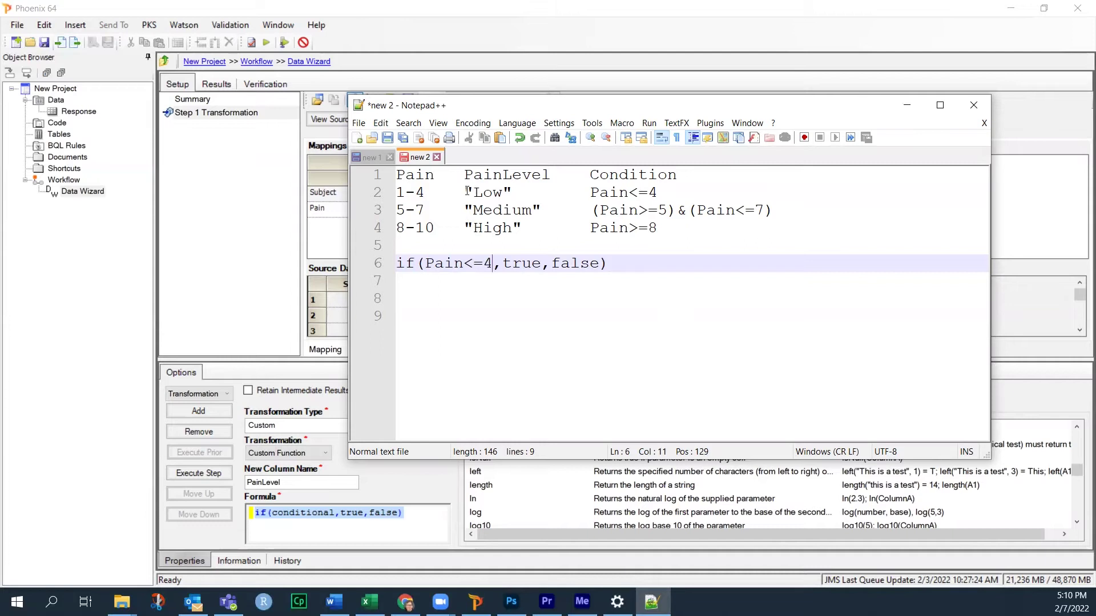
{"action": "left_click_drag", "start_coordinate": [469, 192], "coordinate": [514, 194]}
{"action": "double_click", "coordinate": [516, 266]}
{"action": "key", "text": "ctrl+v"}
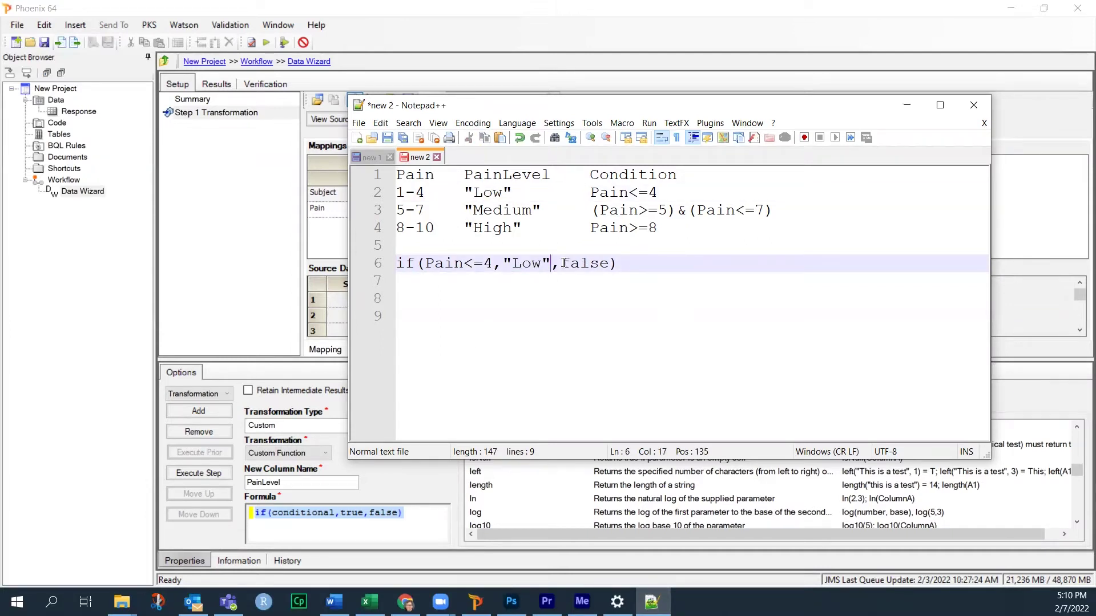
{"action": "left_click_drag", "start_coordinate": [562, 263], "coordinate": [606, 261]}
{"action": "type", "text": "\"\""}
- Replace the Data Wizard formula in Phoenix with if(Pain<=4,"Low",""), then execute it and review the PainLevel results
{"action": "left_click_drag", "start_coordinate": [619, 261], "coordinate": [393, 269]}
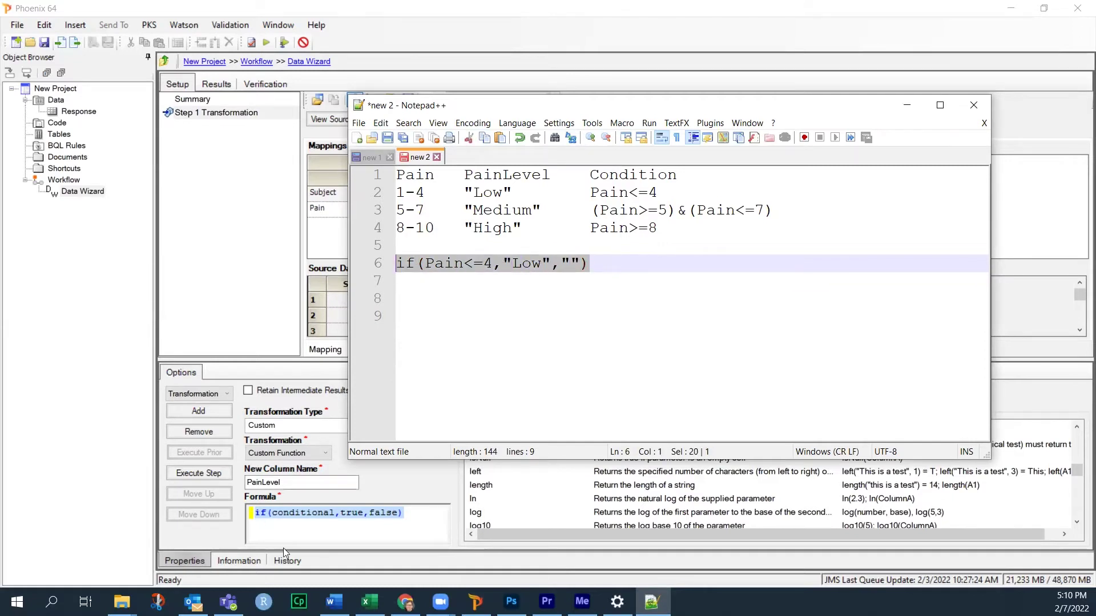
{"action": "left_click", "coordinate": [222, 510]}
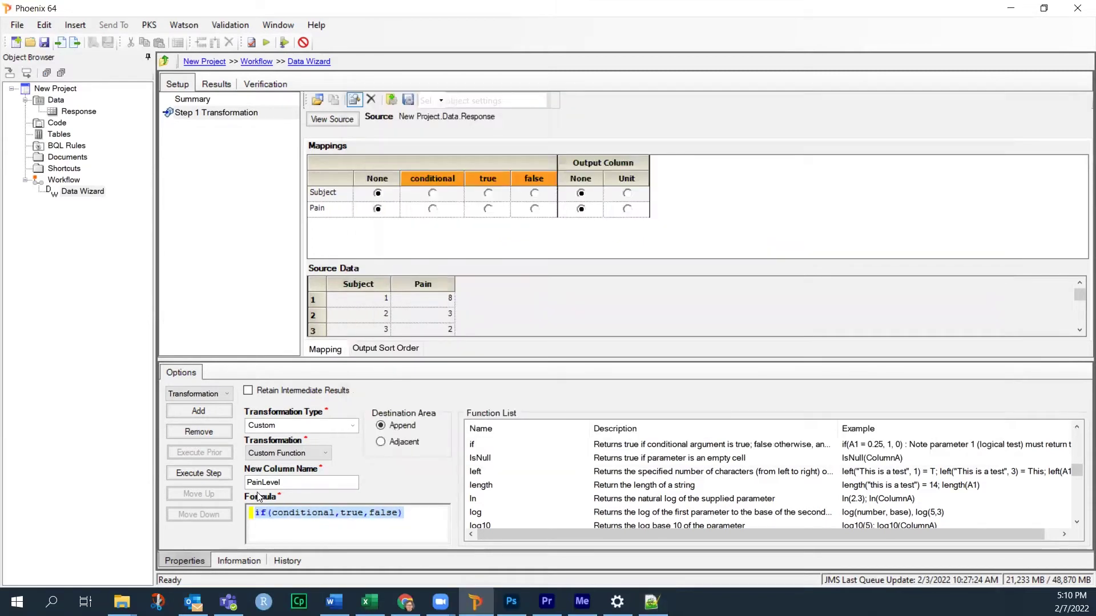
{"action": "key", "text": "ctrl+v"}
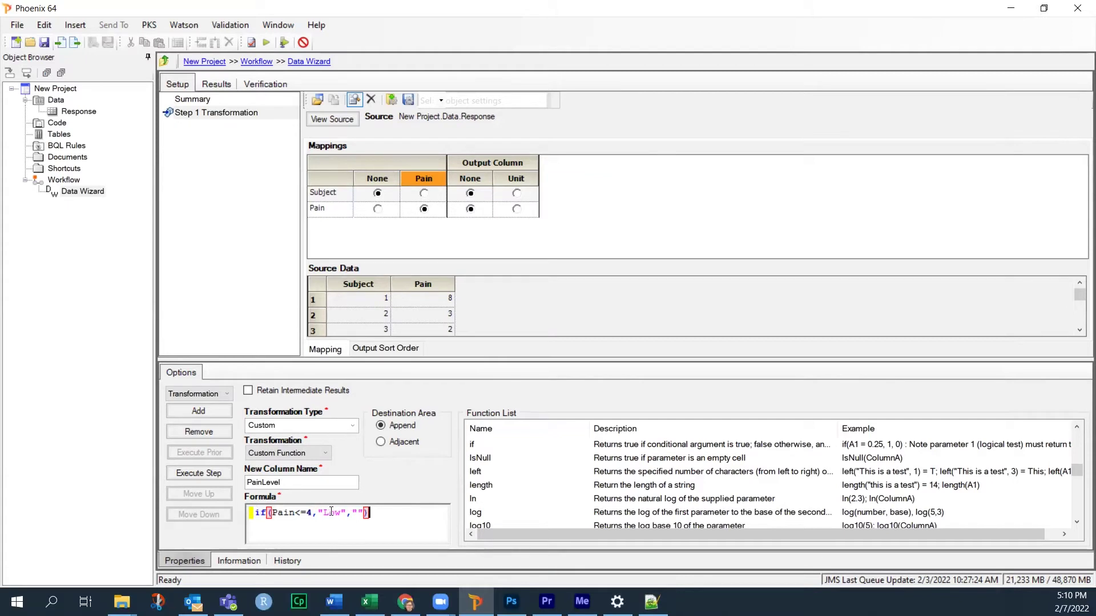
{"action": "left_click", "coordinate": [266, 44]}
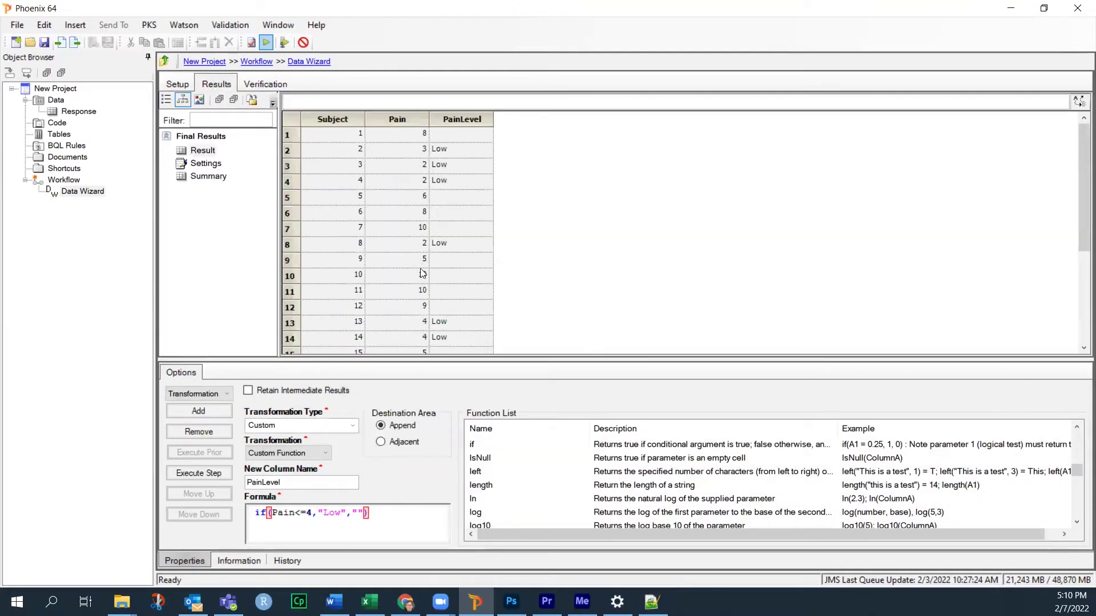
{"action": "scroll", "coordinate": [426, 251], "scroll_direction": "down", "scroll_amount": 3}
{"action": "scroll", "coordinate": [431, 274], "scroll_direction": "up", "scroll_amount": 3}
- Start a second if statement on line 7 of the Notepad++ notes with the condition (Pain>=5)&(Pain<=7)
{"action": "left_click", "coordinate": [651, 601]}
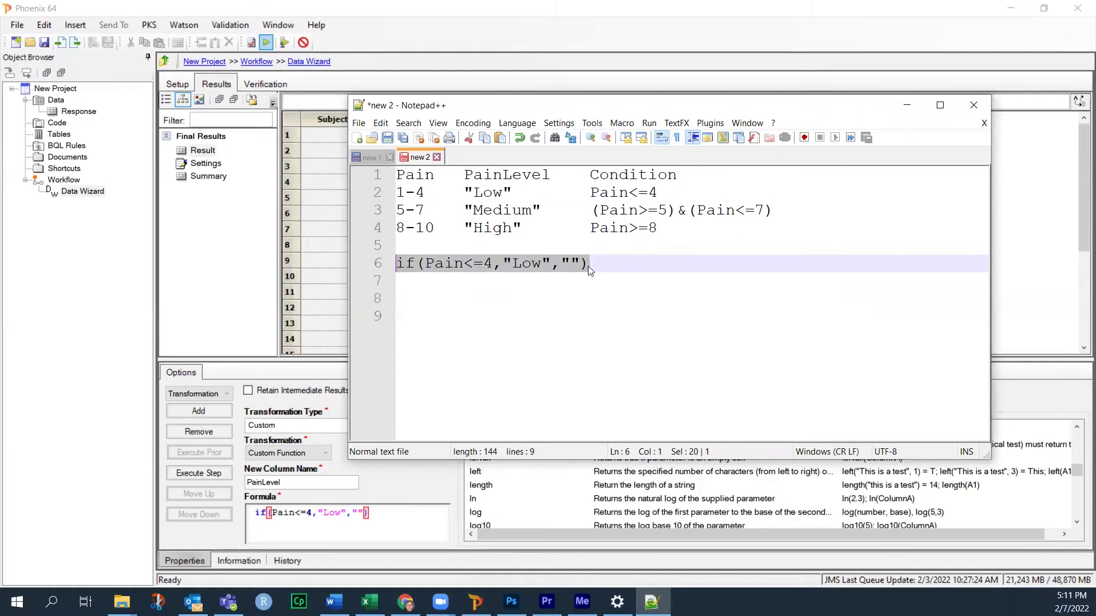
{"action": "left_click", "coordinate": [445, 287]}
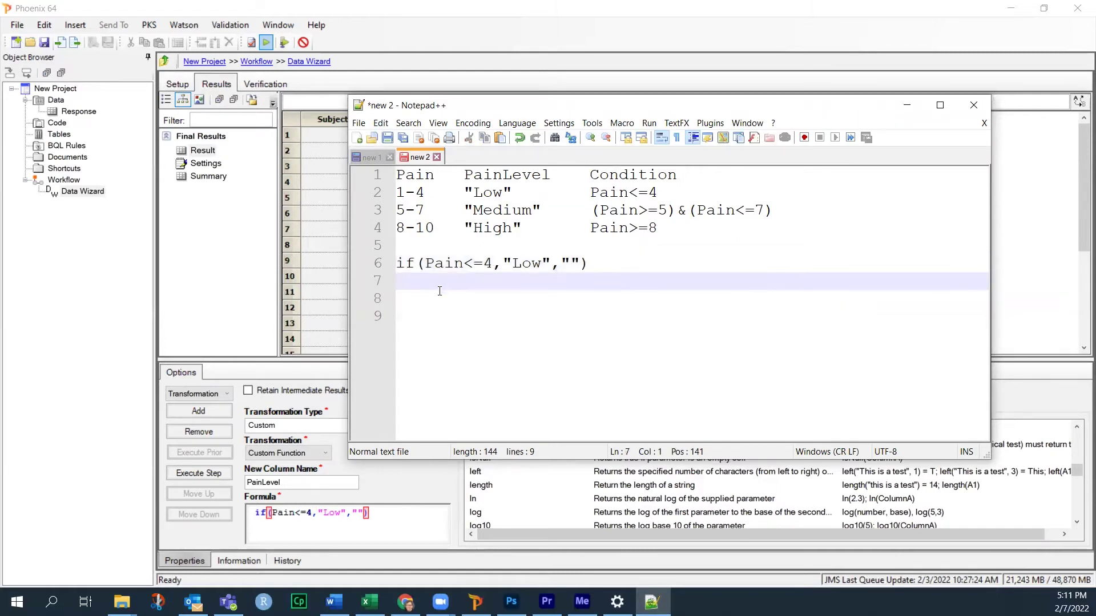
{"action": "type", "text": "if("}
{"action": "left_click_drag", "start_coordinate": [591, 210], "coordinate": [789, 205]}
{"action": "key", "text": "ctrl+c"}
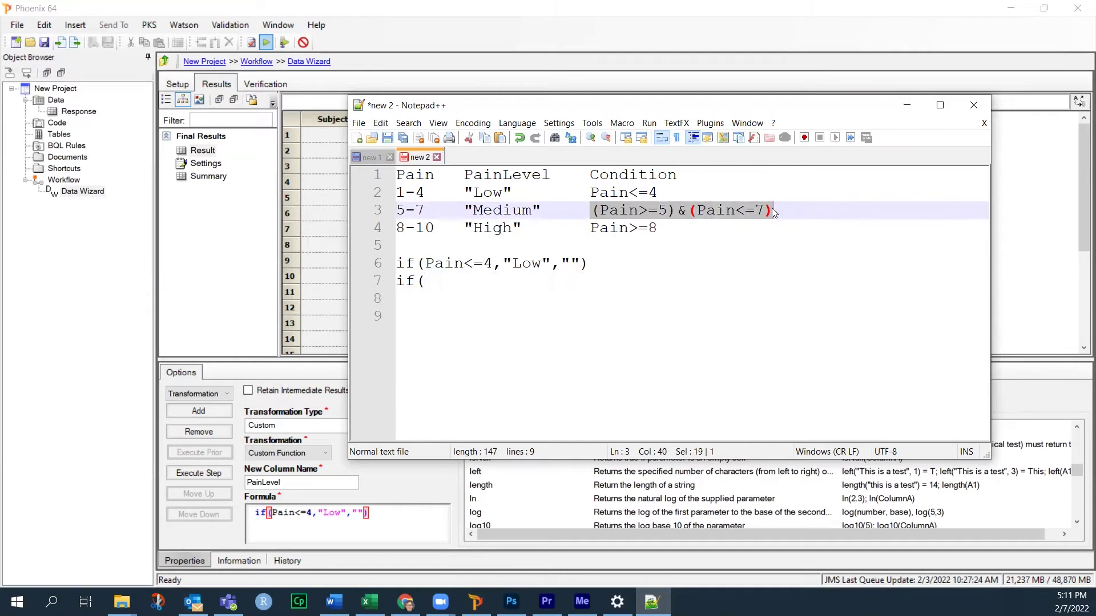
{"action": "left_click", "coordinate": [441, 283]}
{"action": "key", "text": "ctrl+v"}
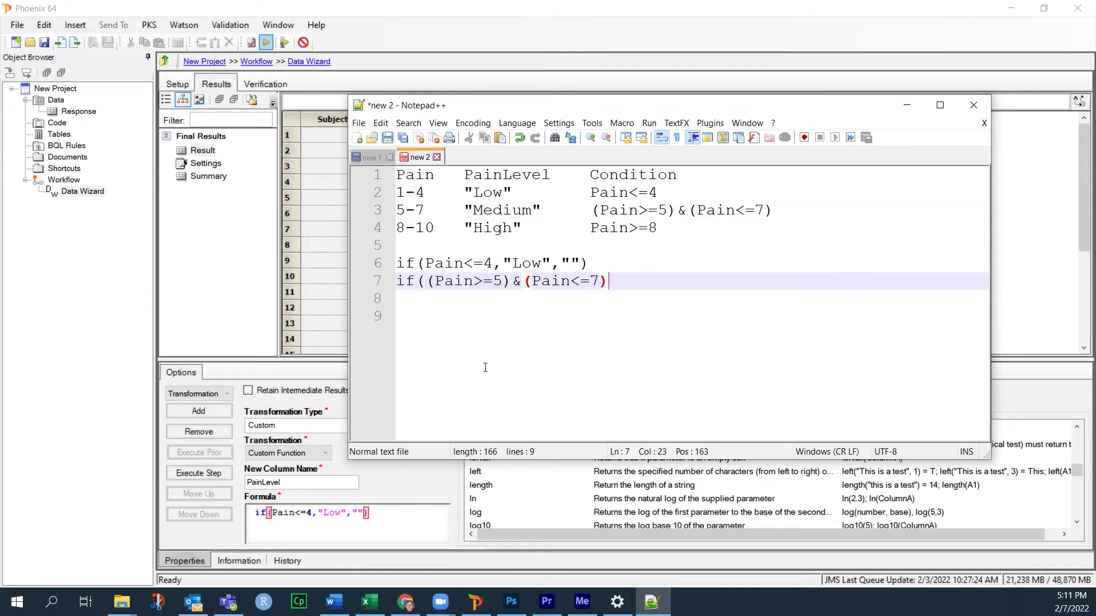
- Complete the line 7 if statement with "Medium" as the true value and an empty string as the false value
{"action": "type", "text": ","}
{"action": "left_click_drag", "start_coordinate": [465, 210], "coordinate": [540, 211]}
{"action": "key", "text": "ctrl+c"}
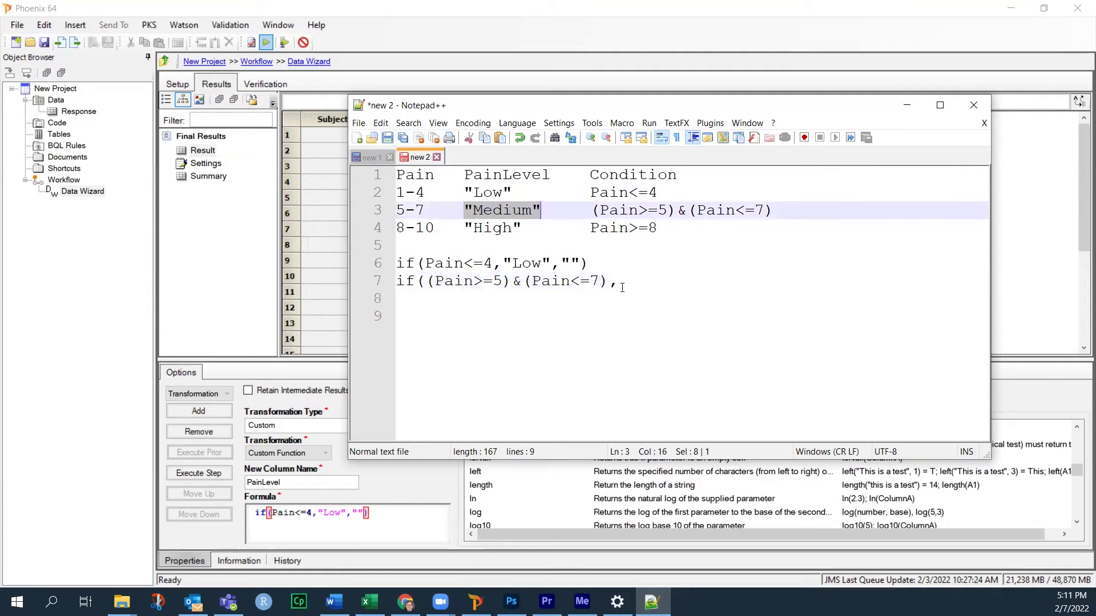
{"action": "left_click", "coordinate": [632, 280]}
{"action": "key", "text": "ctrl+v"}
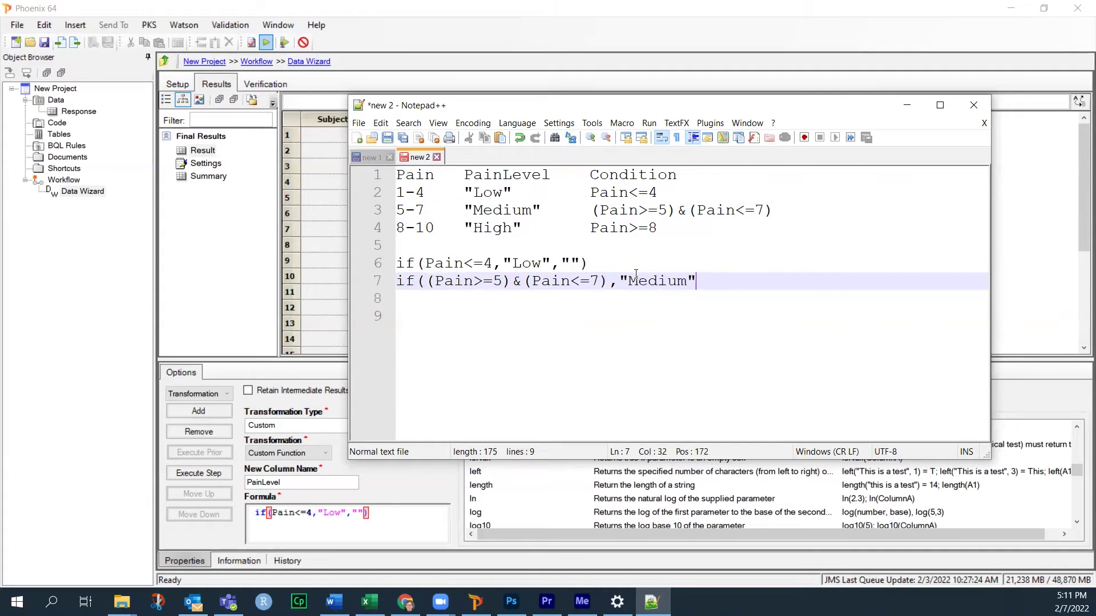
{"action": "type", "text": ",\"\")"}
- Replace the Data Wizard formula in Phoenix with if((Pain>=5)&(Pain<=7),"Medium",""), then execute it and review the results
{"action": "left_click_drag", "start_coordinate": [771, 280], "coordinate": [335, 281]}
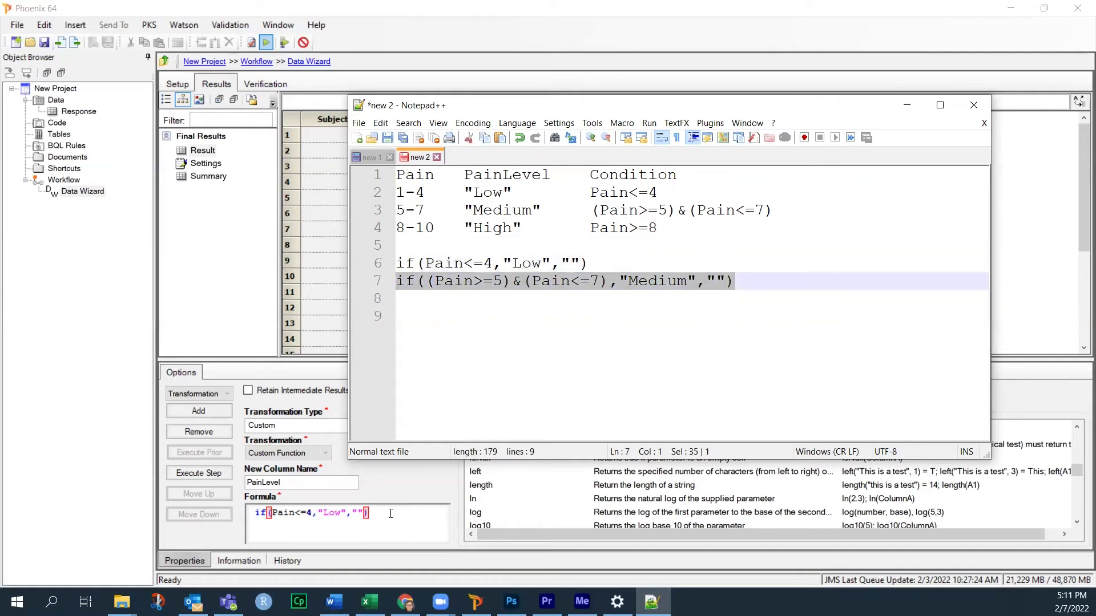
{"action": "left_click_drag", "start_coordinate": [390, 513], "coordinate": [241, 503]}
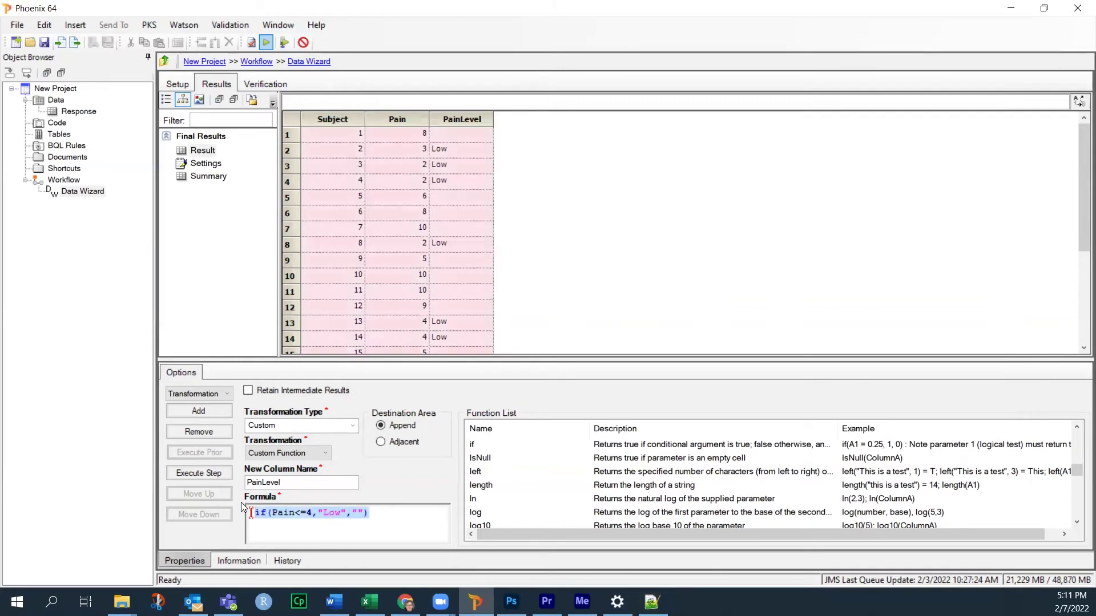
{"action": "key", "text": "ctrl+v"}
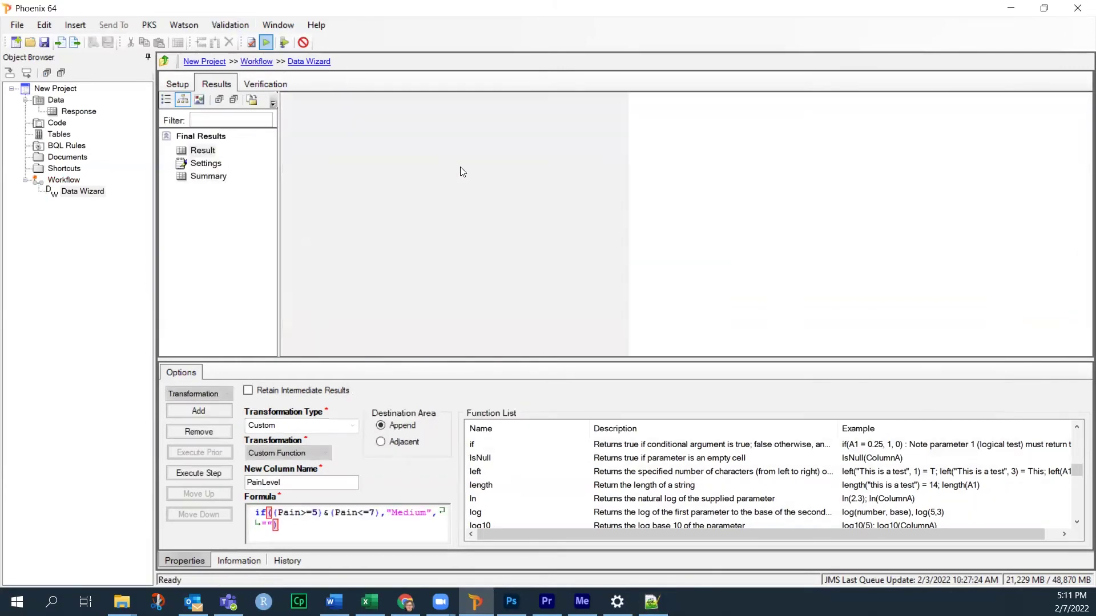
{"action": "scroll", "coordinate": [463, 209], "scroll_direction": "down", "scroll_amount": 4}
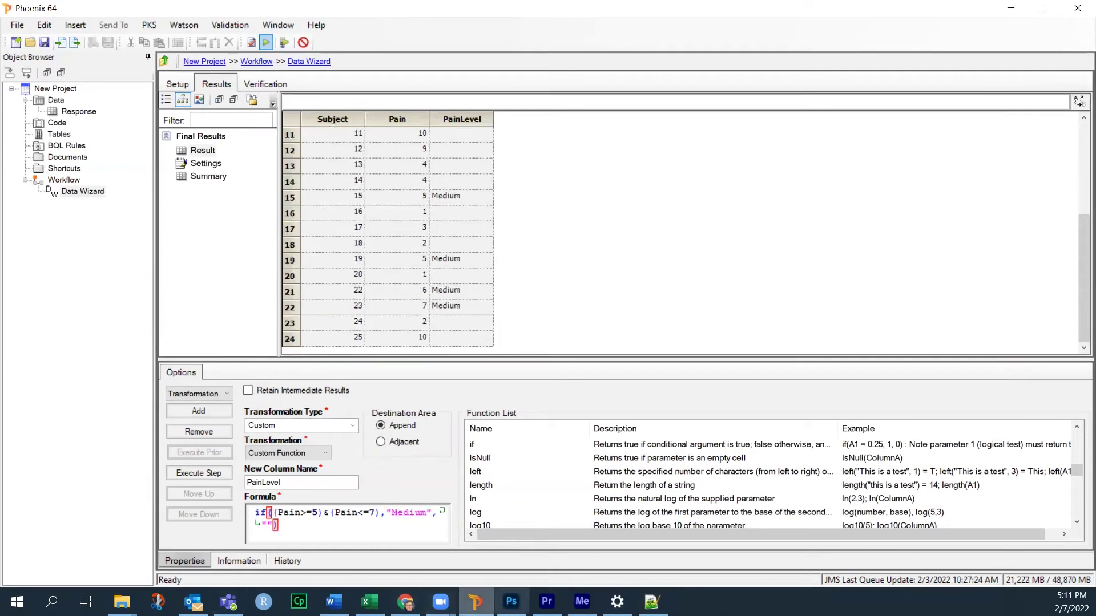
- Write a third if statement, if(Pain>=8,"High",""), on line 8 of the Notepad++ notes
{"action": "left_click", "coordinate": [652, 602]}
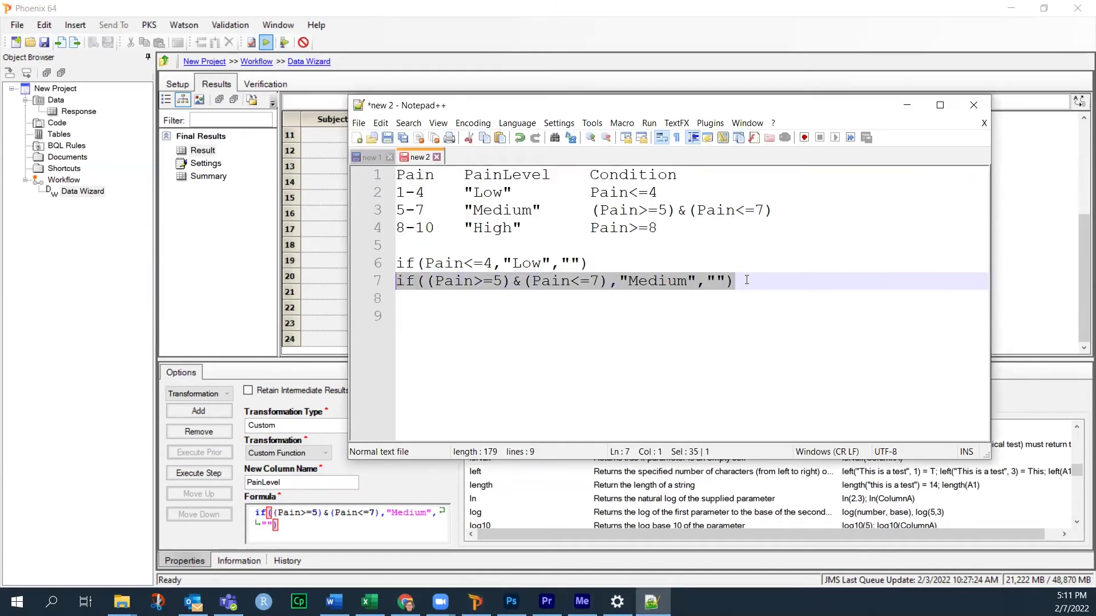
{"action": "left_click", "coordinate": [449, 311]}
{"action": "left_click", "coordinate": [445, 299]}
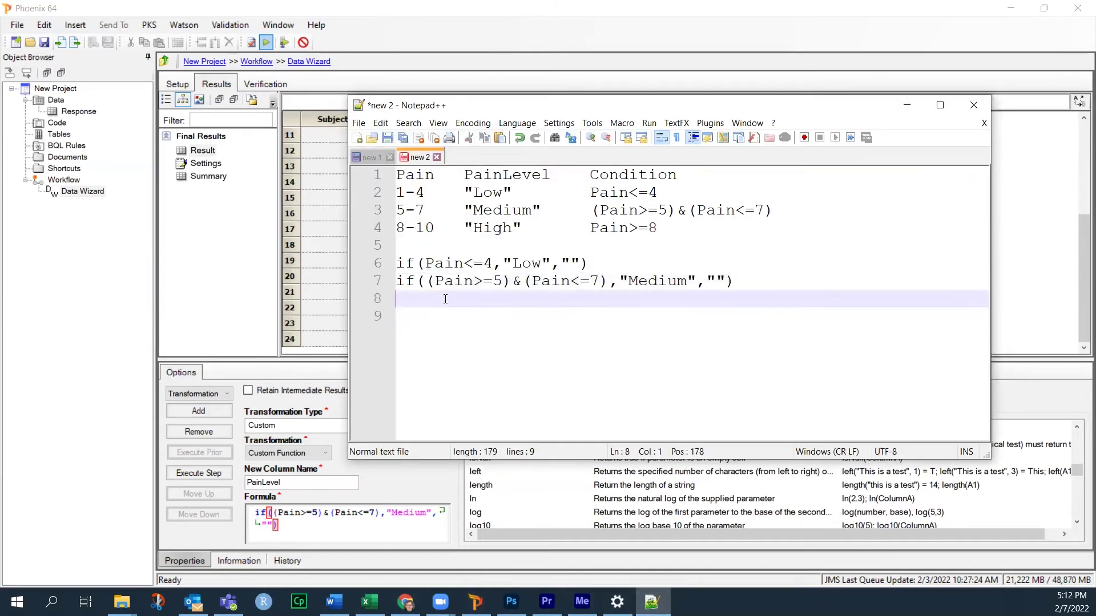
{"action": "type", "text": "if("}
{"action": "left_click_drag", "start_coordinate": [657, 228], "coordinate": [590, 227]}
{"action": "key", "text": "ctrl+c"}
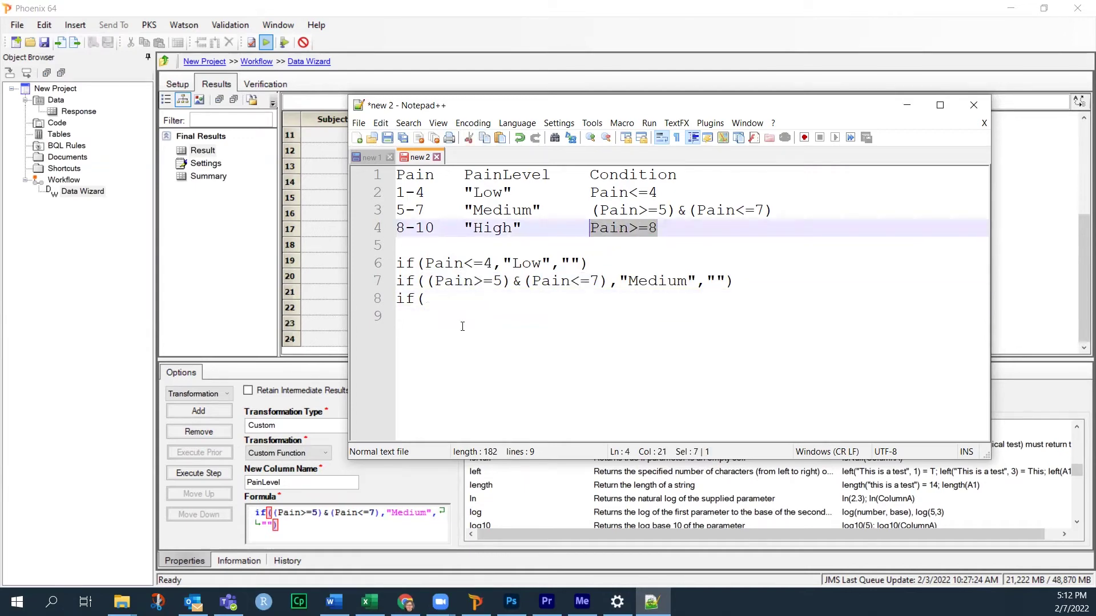
{"action": "left_click", "coordinate": [467, 293]}
{"action": "key", "text": "ctrl+v"}
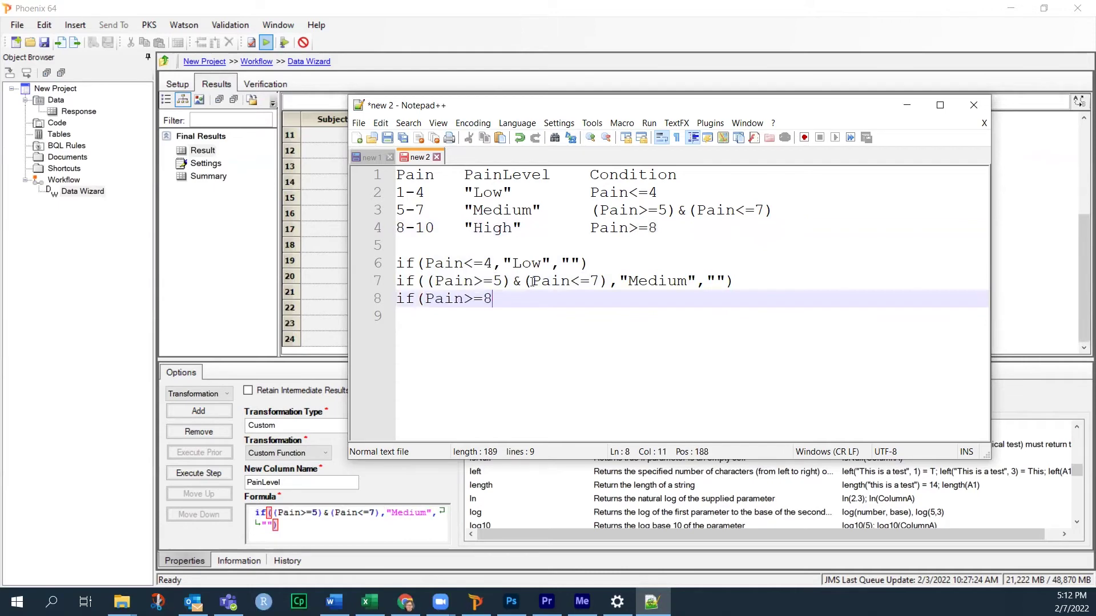
{"action": "type", "text": ",\"High\",\"\")"}
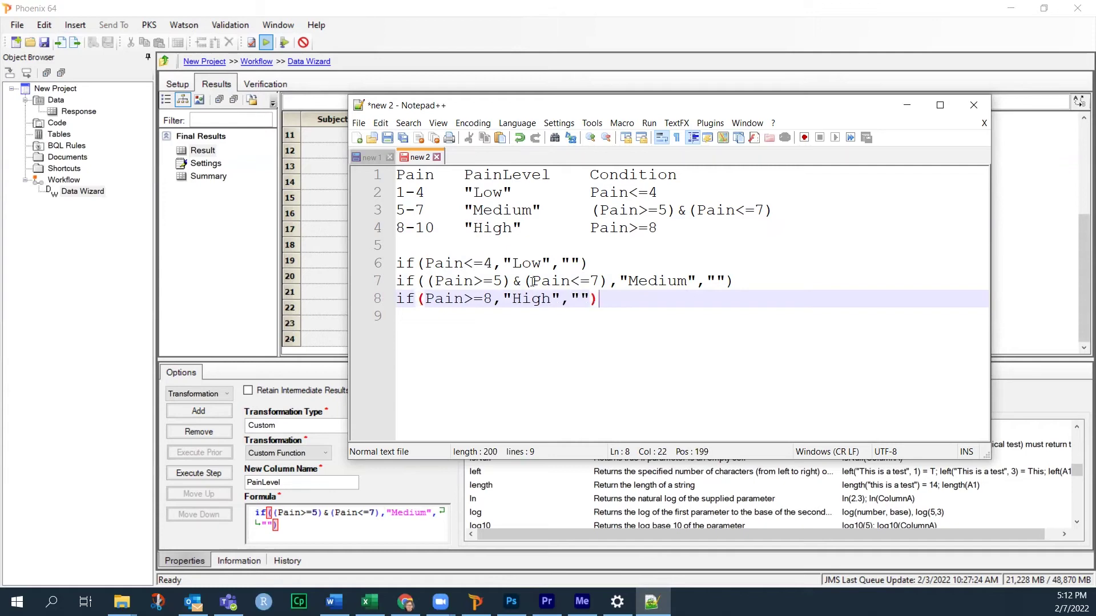
- Replace the Data Wizard formula in Phoenix with if(Pain>=8,"High","") from line 8 of the notes, and execute it
{"action": "left_click_drag", "start_coordinate": [614, 294], "coordinate": [378, 300]}
{"action": "key", "text": "ctrl+c"}
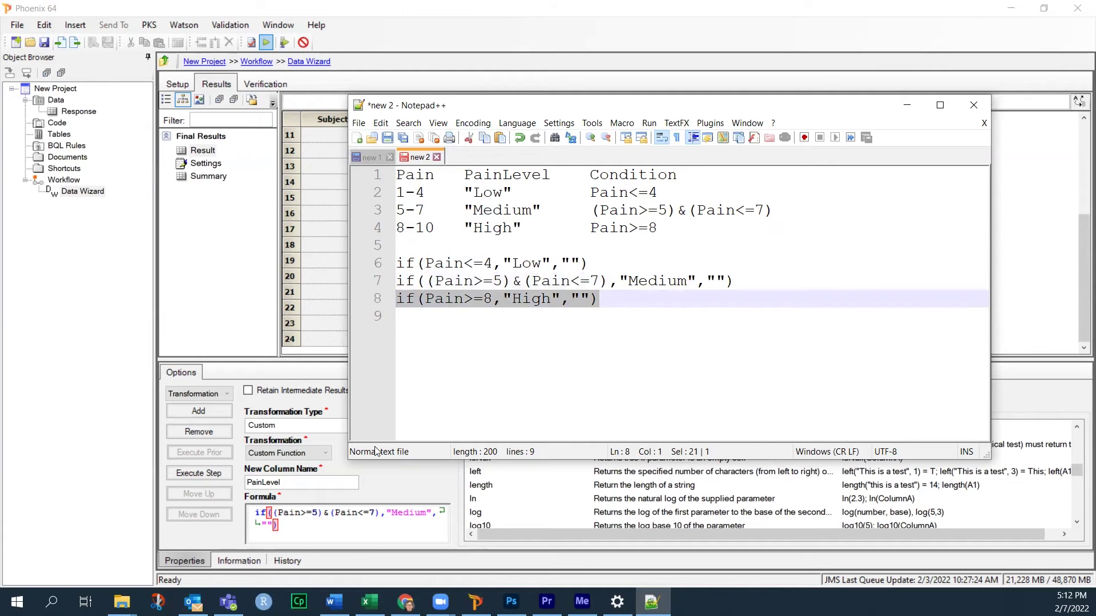
{"action": "left_click", "coordinate": [425, 514]}
{"action": "key", "text": "ctrl+a"}
{"action": "key", "text": "ctrl+v"}
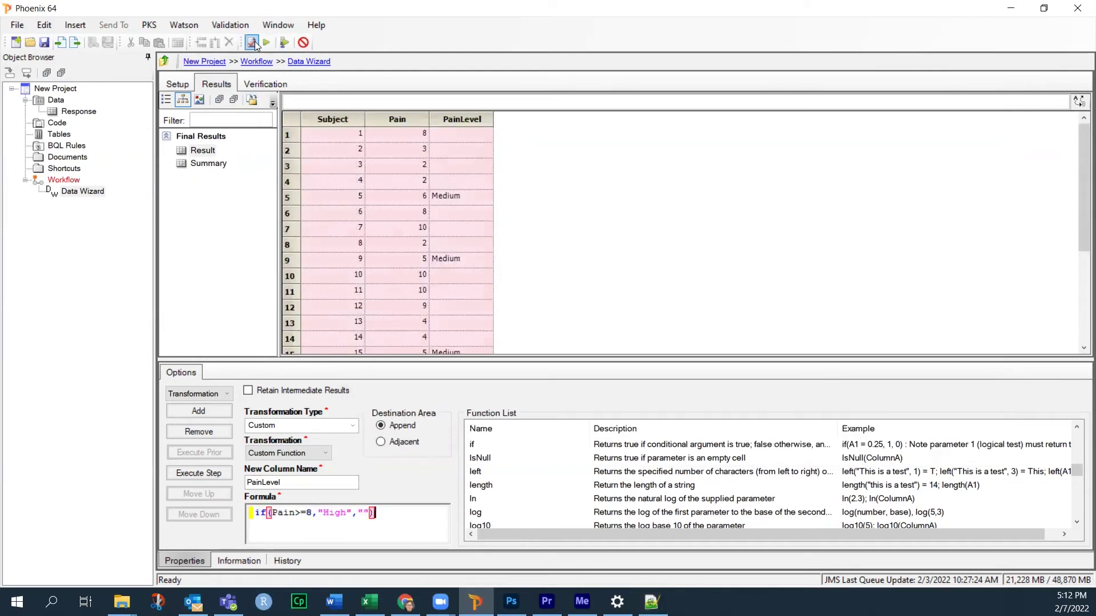
{"action": "left_click", "coordinate": [266, 42]}
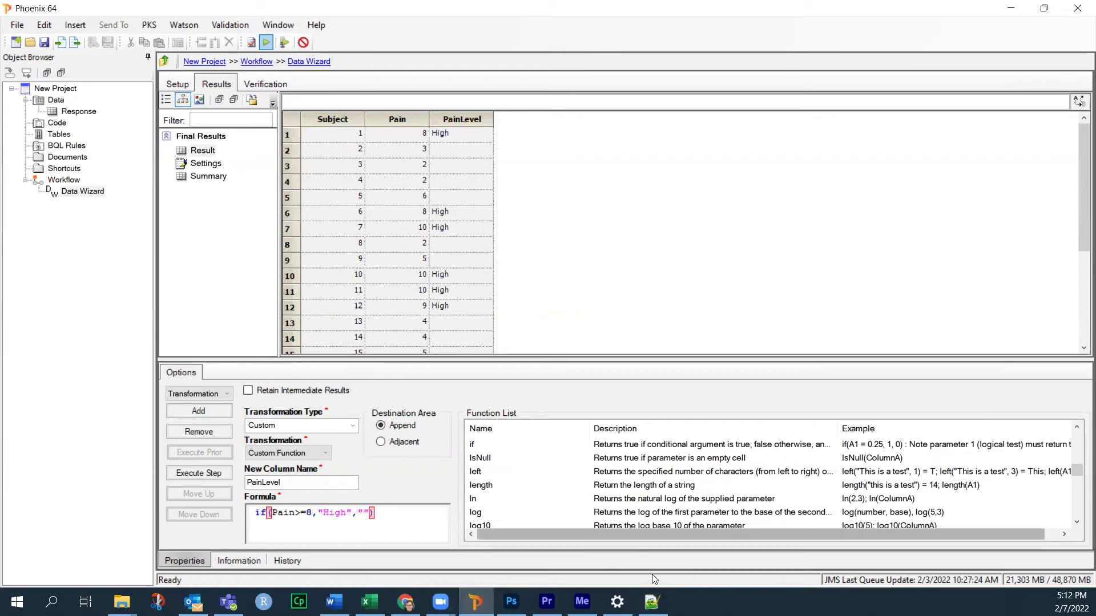
- Back in the Notepad++ notes, copy the line 6 statement if(Pain<=4,"Low","") to a new line 10
{"action": "left_click", "coordinate": [652, 602]}
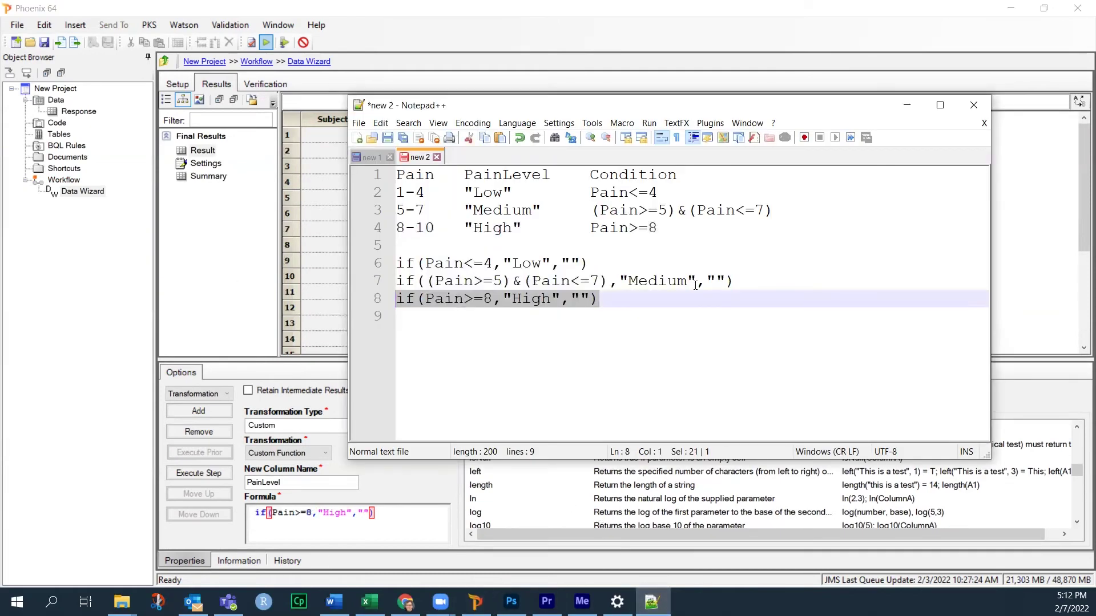
{"action": "left_click", "coordinate": [686, 308]}
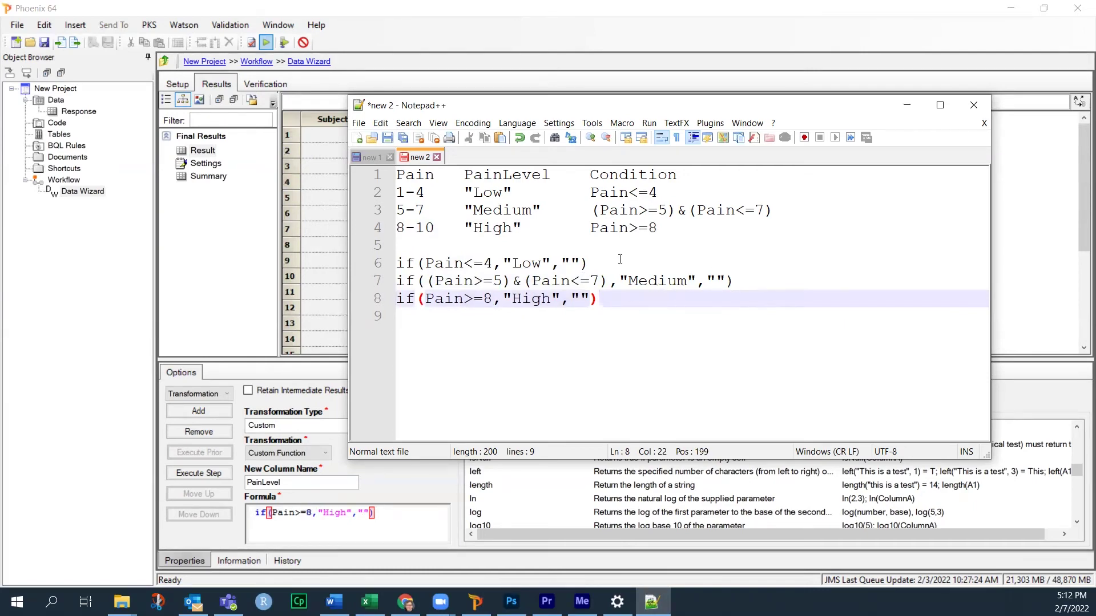
{"action": "left_click_drag", "start_coordinate": [620, 259], "coordinate": [340, 263]}
{"action": "key", "text": "ctrl+c"}
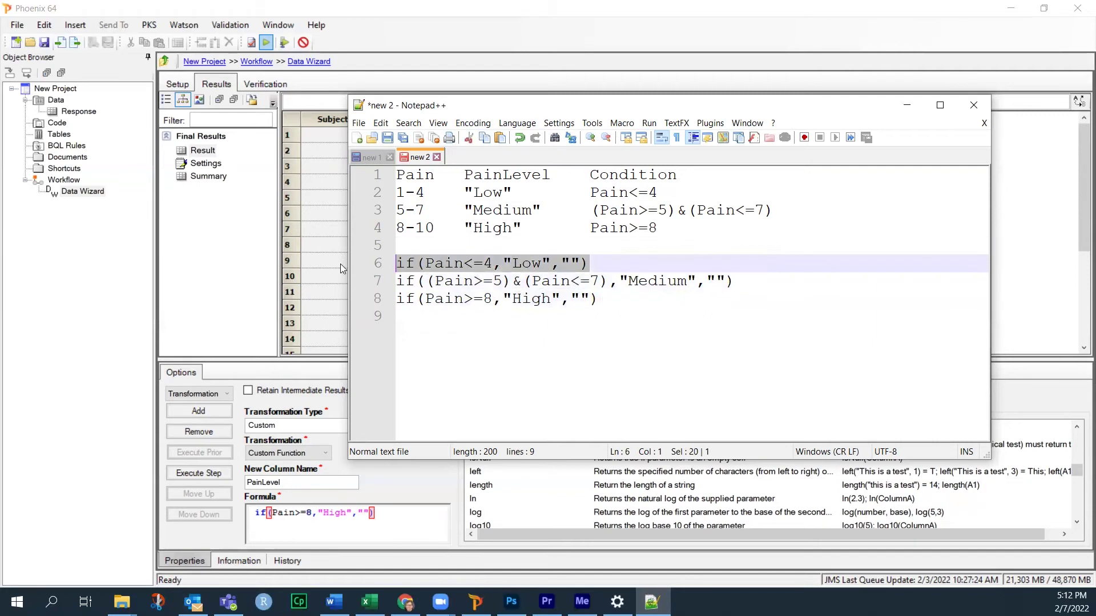
{"action": "left_click", "coordinate": [484, 335]}
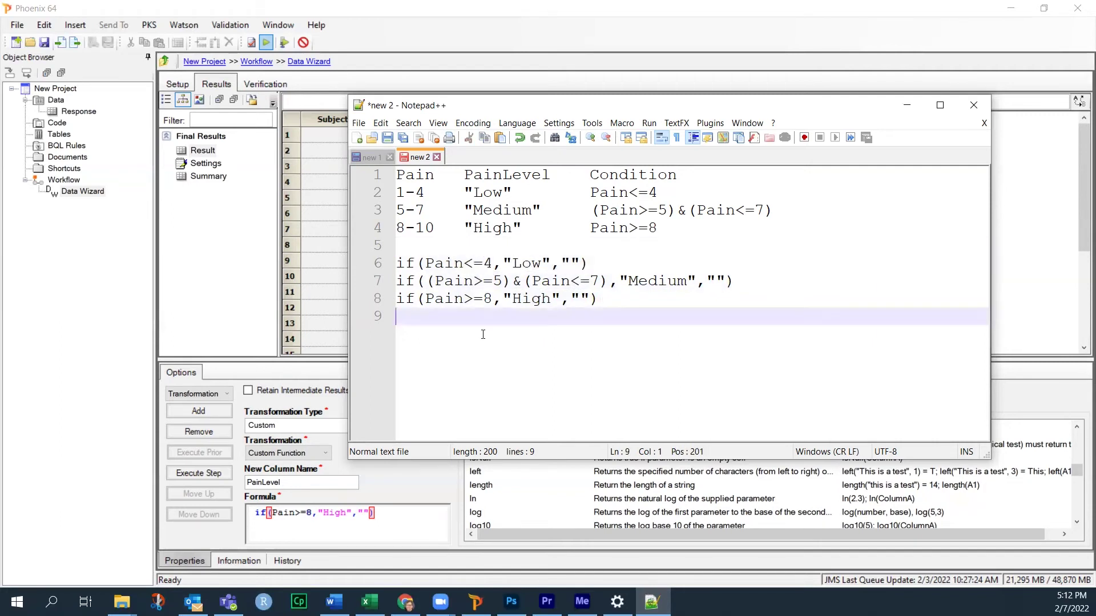
{"action": "key", "text": "Return"}
{"action": "key", "text": "ctrl+v"}
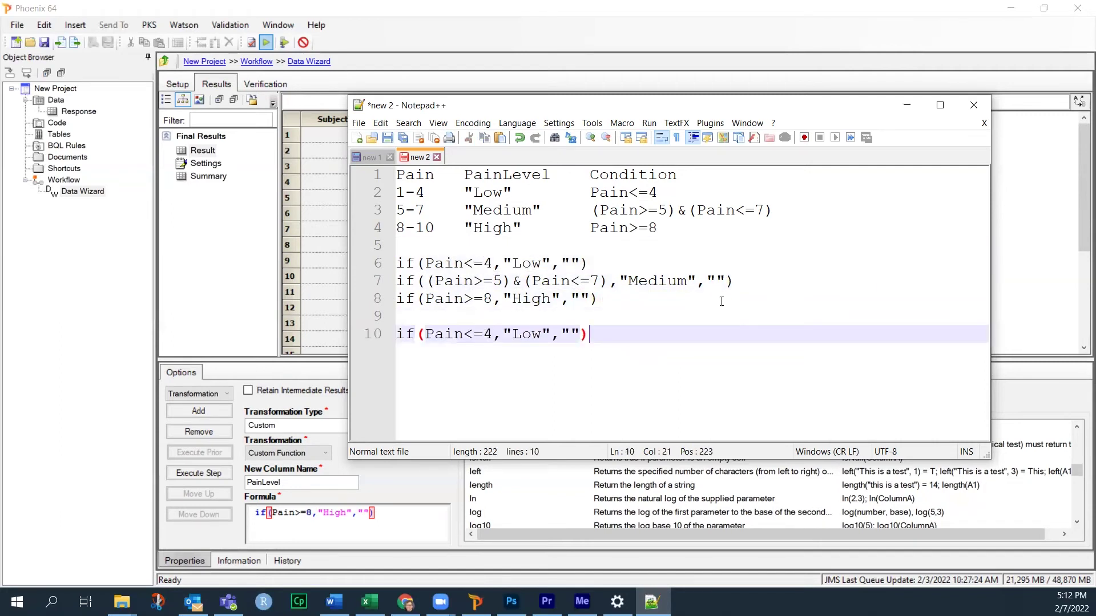
- Nest the line 7 "Medium" if statement in line 10 in place of the empty string after "Low"
{"action": "left_click_drag", "start_coordinate": [734, 280], "coordinate": [392, 285]}
{"action": "key", "text": "ctrl+c"}
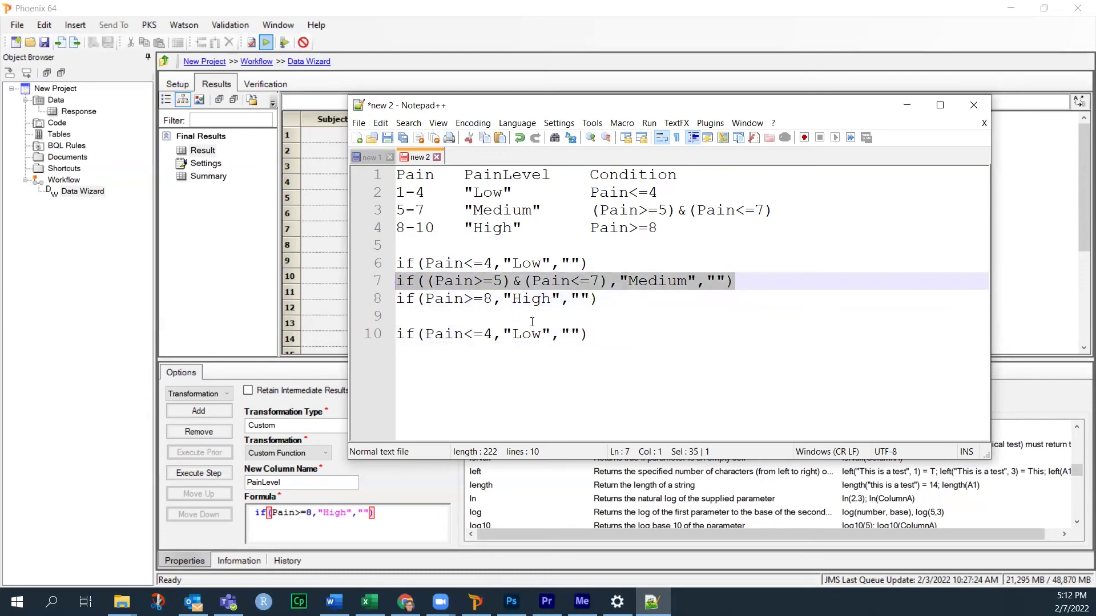
{"action": "left_click_drag", "start_coordinate": [561, 336], "coordinate": [574, 338]}
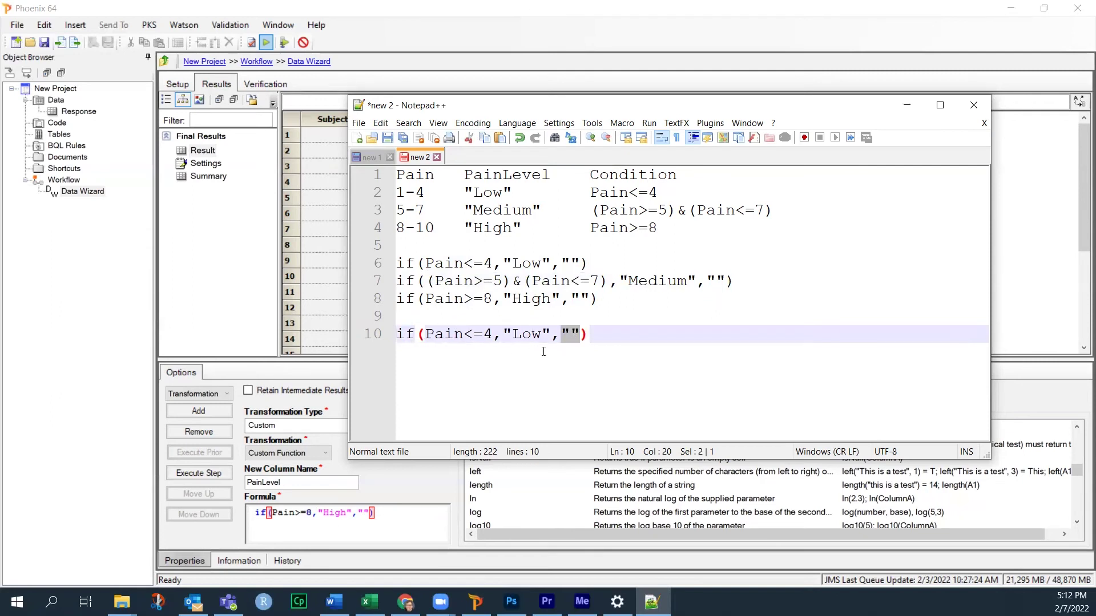
{"action": "key", "text": "ctrl+v"}
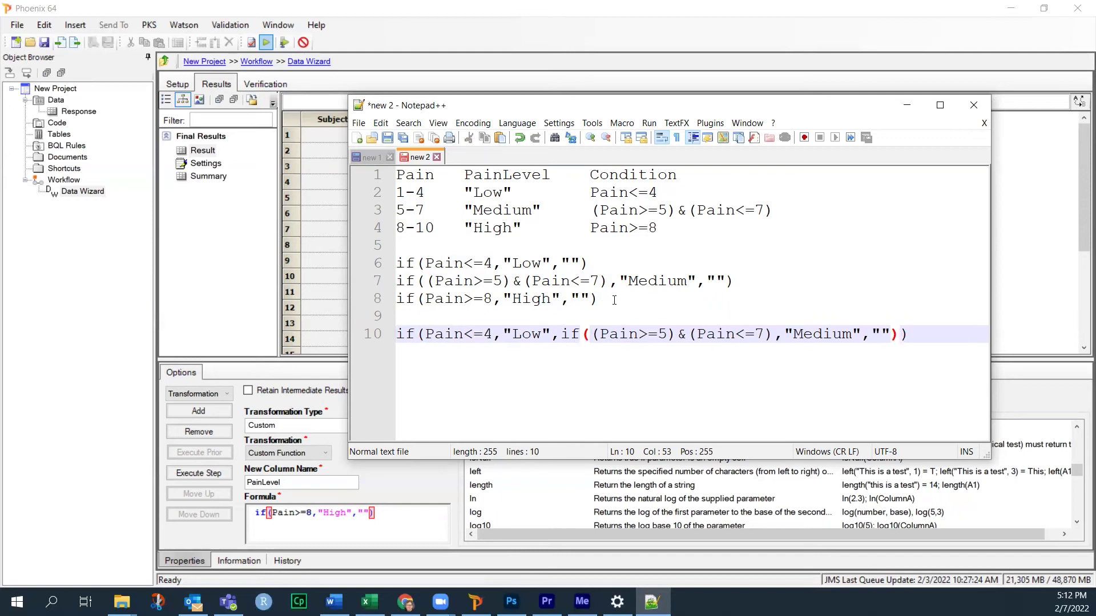
- Nest the line 8 "High" if statement in line 10 in place of the empty string after "Medium"
{"action": "left_click_drag", "start_coordinate": [614, 301], "coordinate": [398, 306]}
{"action": "key", "text": "ctrl+c"}
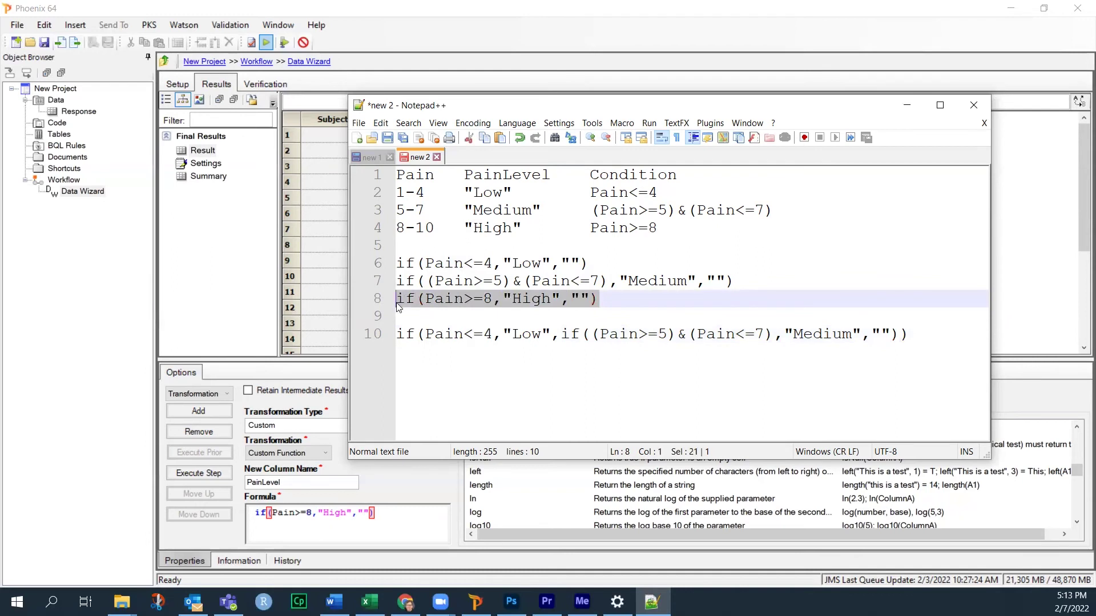
{"action": "left_click_drag", "start_coordinate": [873, 329], "coordinate": [898, 331]}
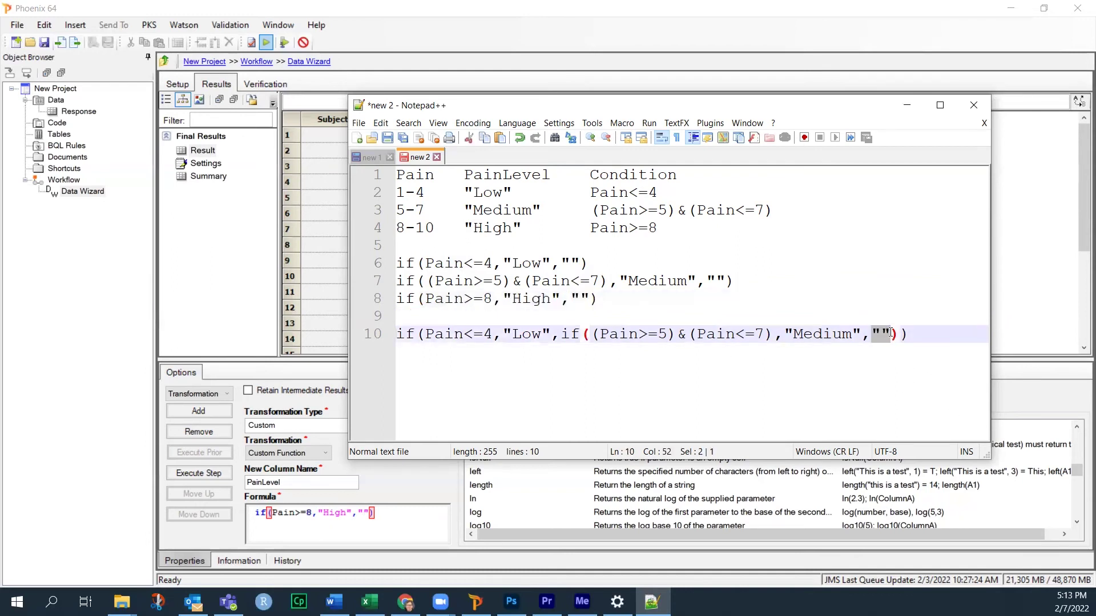
{"action": "key", "text": "ctrl+v"}
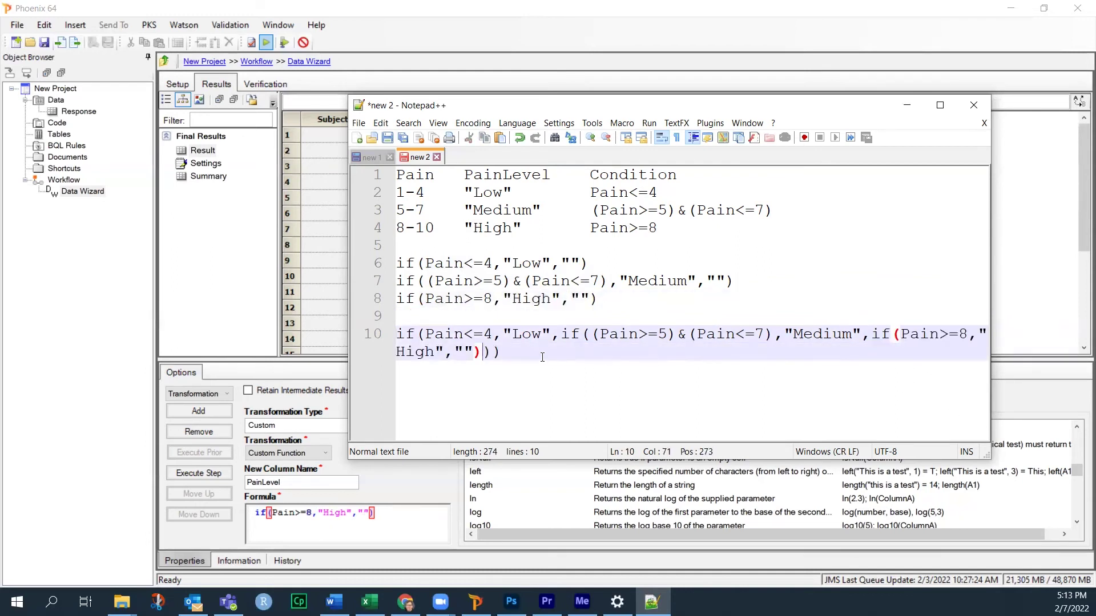
- Replace the Data Wizard formula in Phoenix with the nested statement if(Pain<=4,"Low",if((Pain>=5)&(Pain<=7),"Medium",if(Pain>=8,"High",""))) from line 10 of the notes
{"action": "left_click", "coordinate": [548, 355]}
{"action": "key", "text": "shift+Home"}
{"action": "key", "text": "ctrl+c"}
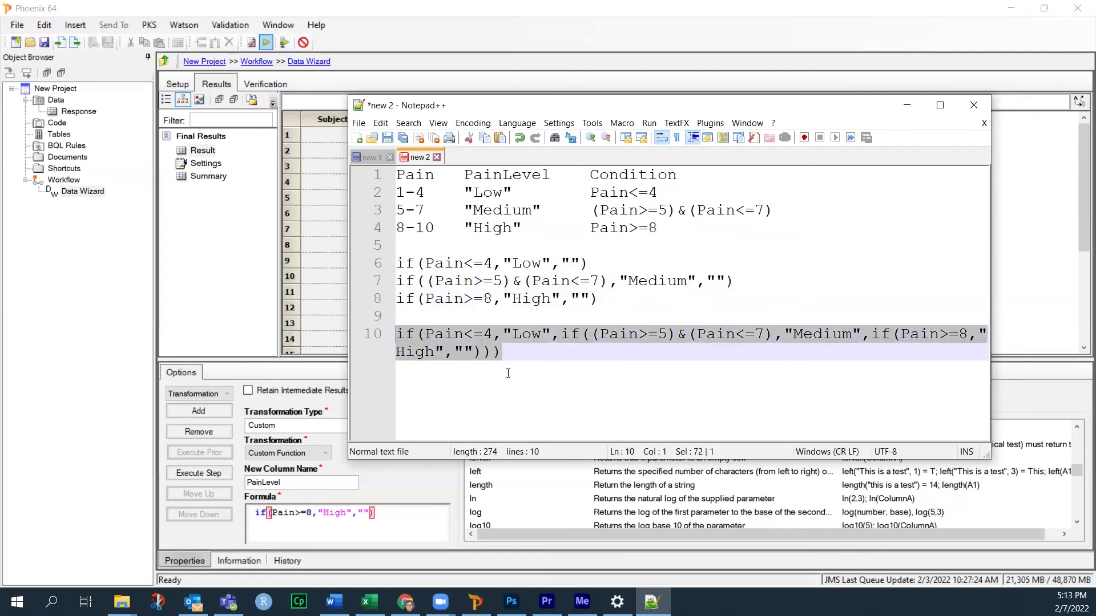
{"action": "left_click", "coordinate": [410, 515]}
{"action": "left_click_drag", "start_coordinate": [409, 514], "coordinate": [254, 505]}
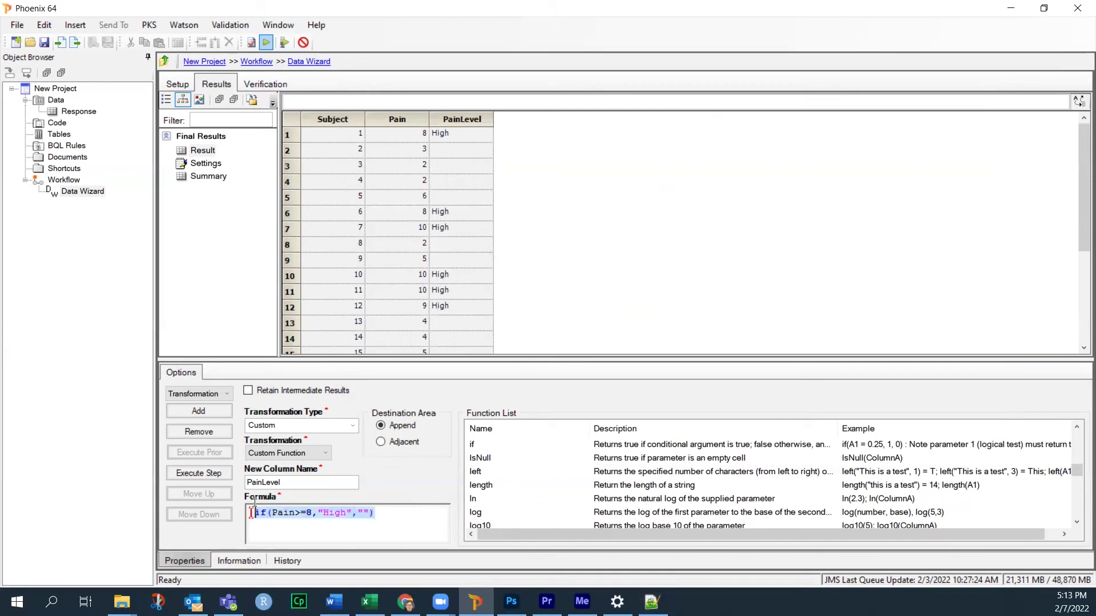
{"action": "key", "text": "ctrl+v"}
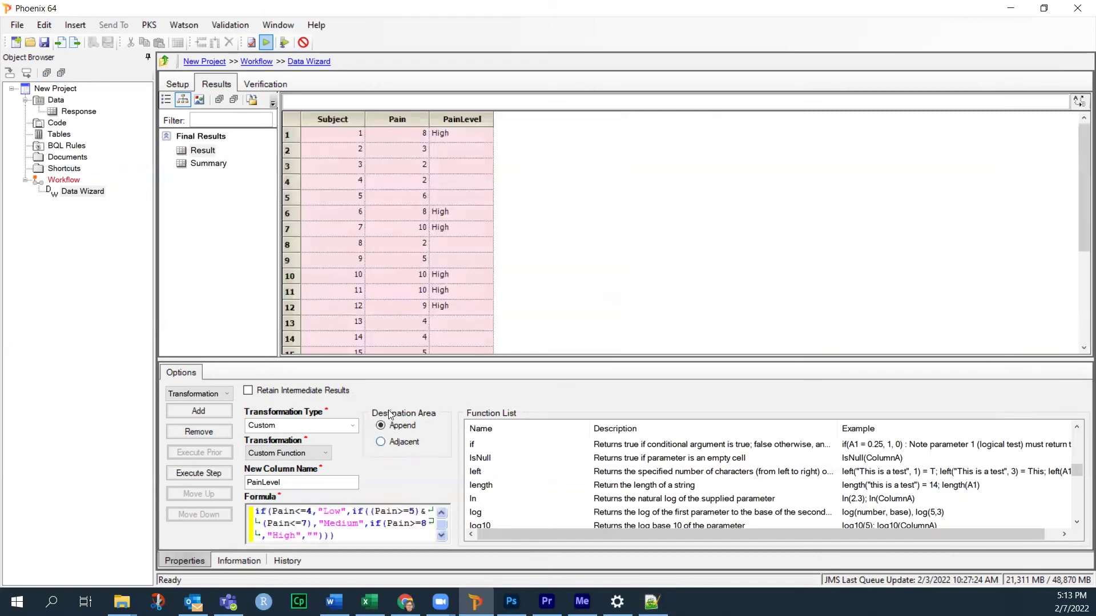
- Execute the Data Wizard with the nested formula and review the PainLevel values for all subjects in the results
{"action": "left_click", "coordinate": [185, 84]}
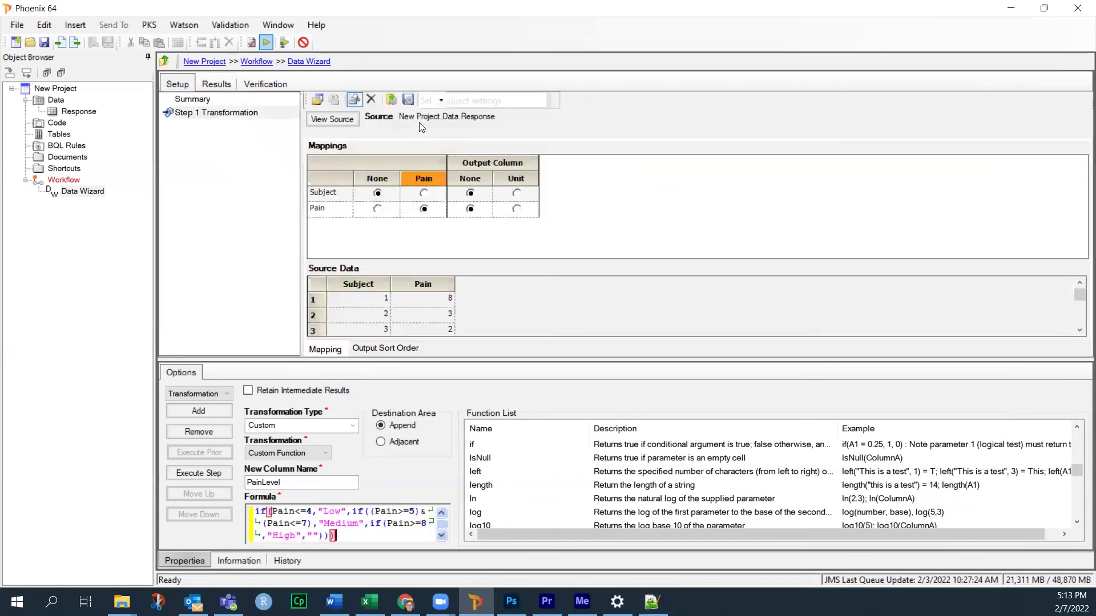
{"action": "left_click", "coordinate": [265, 43]}
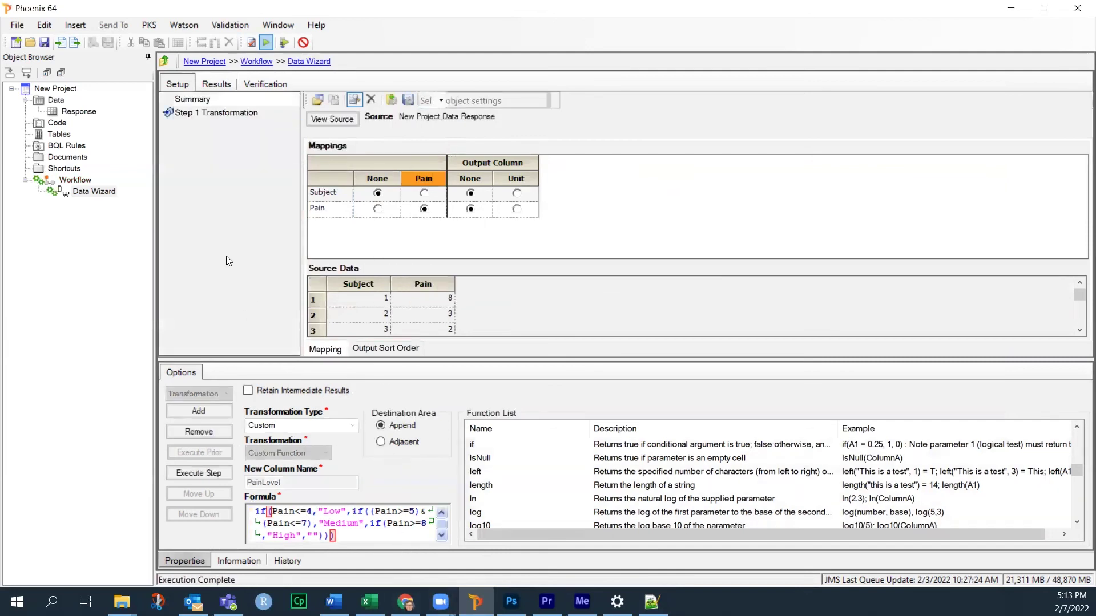
{"action": "scroll", "coordinate": [390, 189], "scroll_direction": "down", "scroll_amount": 3}
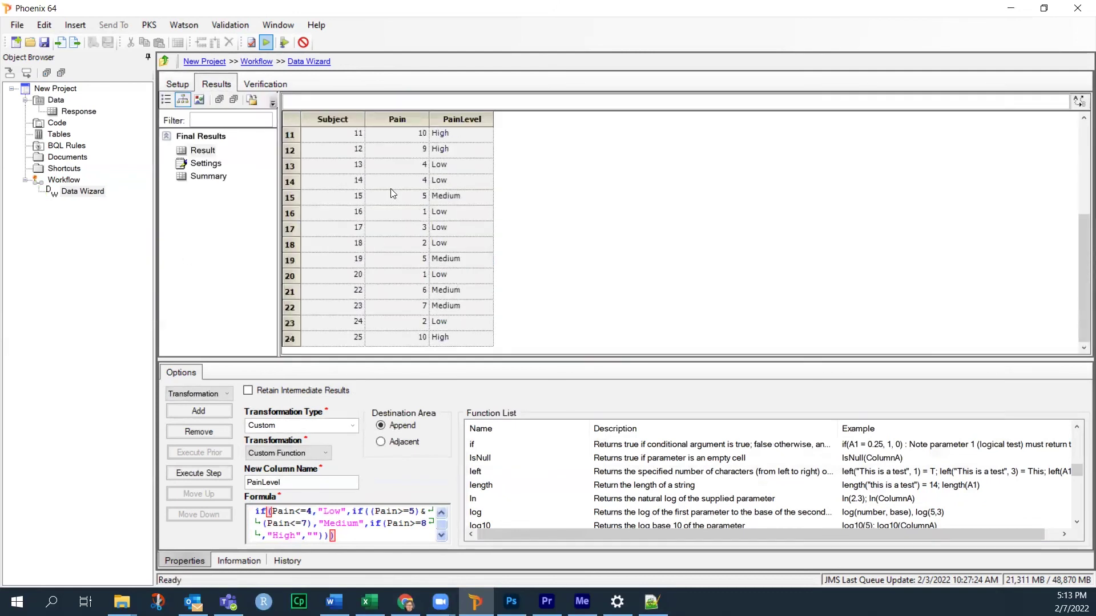
{"action": "scroll", "coordinate": [390, 188], "scroll_direction": "up", "scroll_amount": 3}
{"action": "scroll", "coordinate": [388, 189], "scroll_direction": "down", "scroll_amount": 2}
{"action": "scroll", "coordinate": [387, 190], "scroll_direction": "down", "scroll_amount": 1}
{"action": "scroll", "coordinate": [386, 189], "scroll_direction": "up", "scroll_amount": 3}
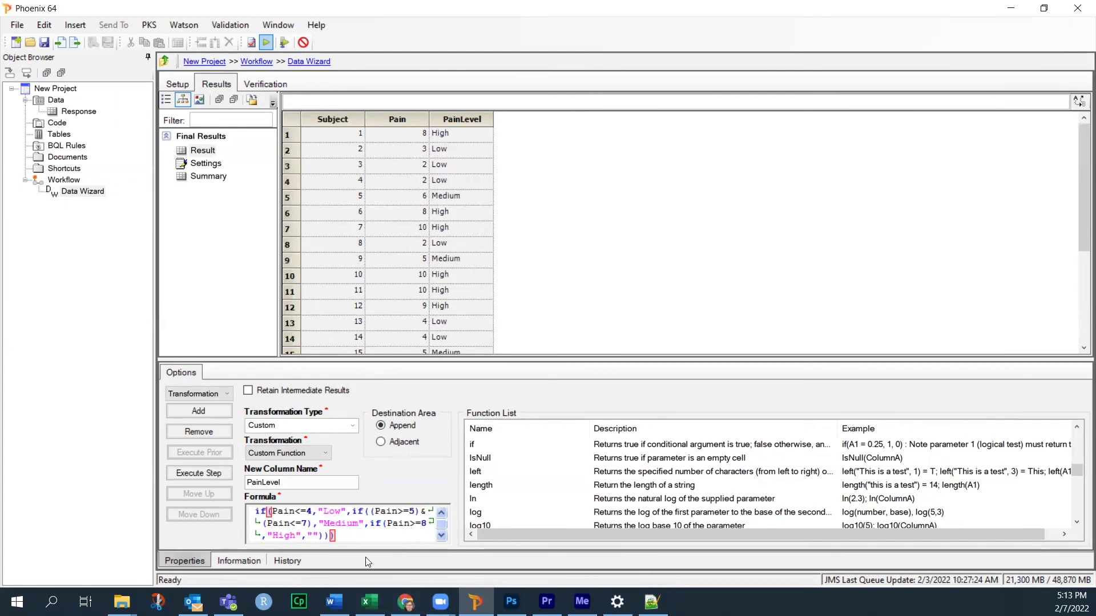
- Switch back to the Notepad++ notes and place the cursor at the end of the nested if statement on line 10
{"action": "left_click", "coordinate": [652, 601]}
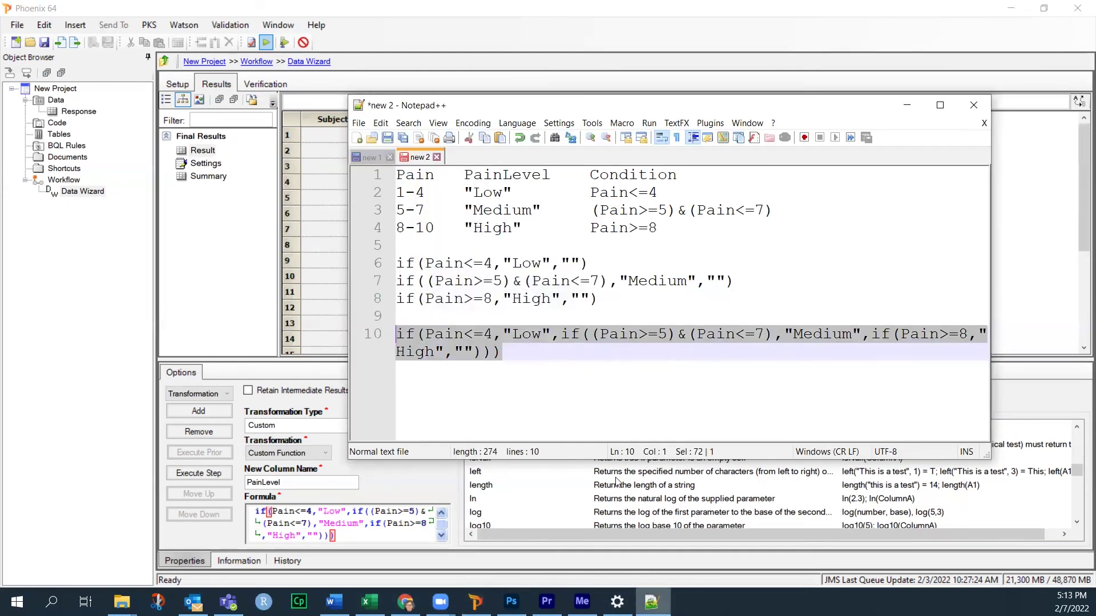
{"action": "left_click", "coordinate": [540, 371]}
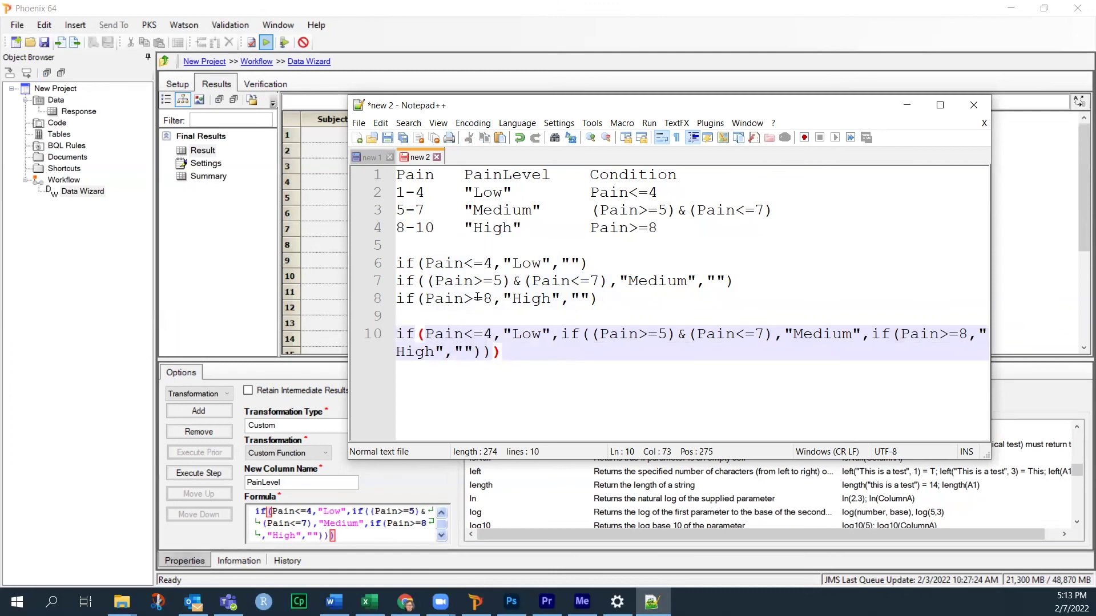